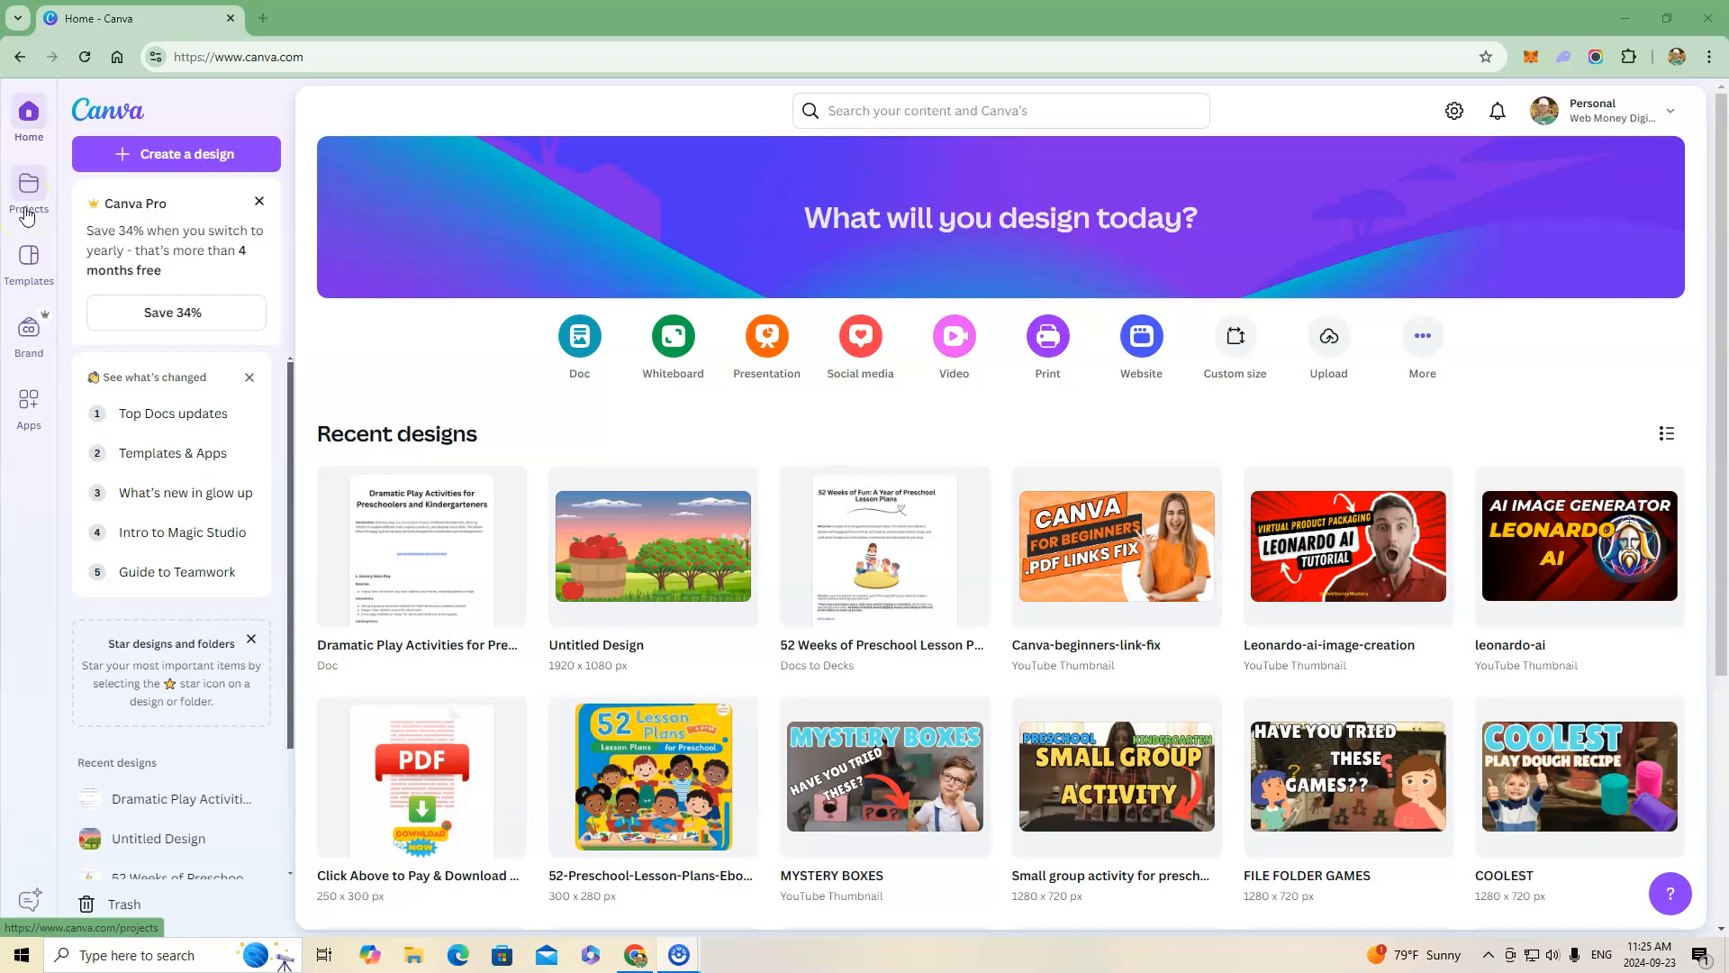
# Create a new YouTube Thumbnail design and search its elements for "background"
pyautogui.click(137, 157)
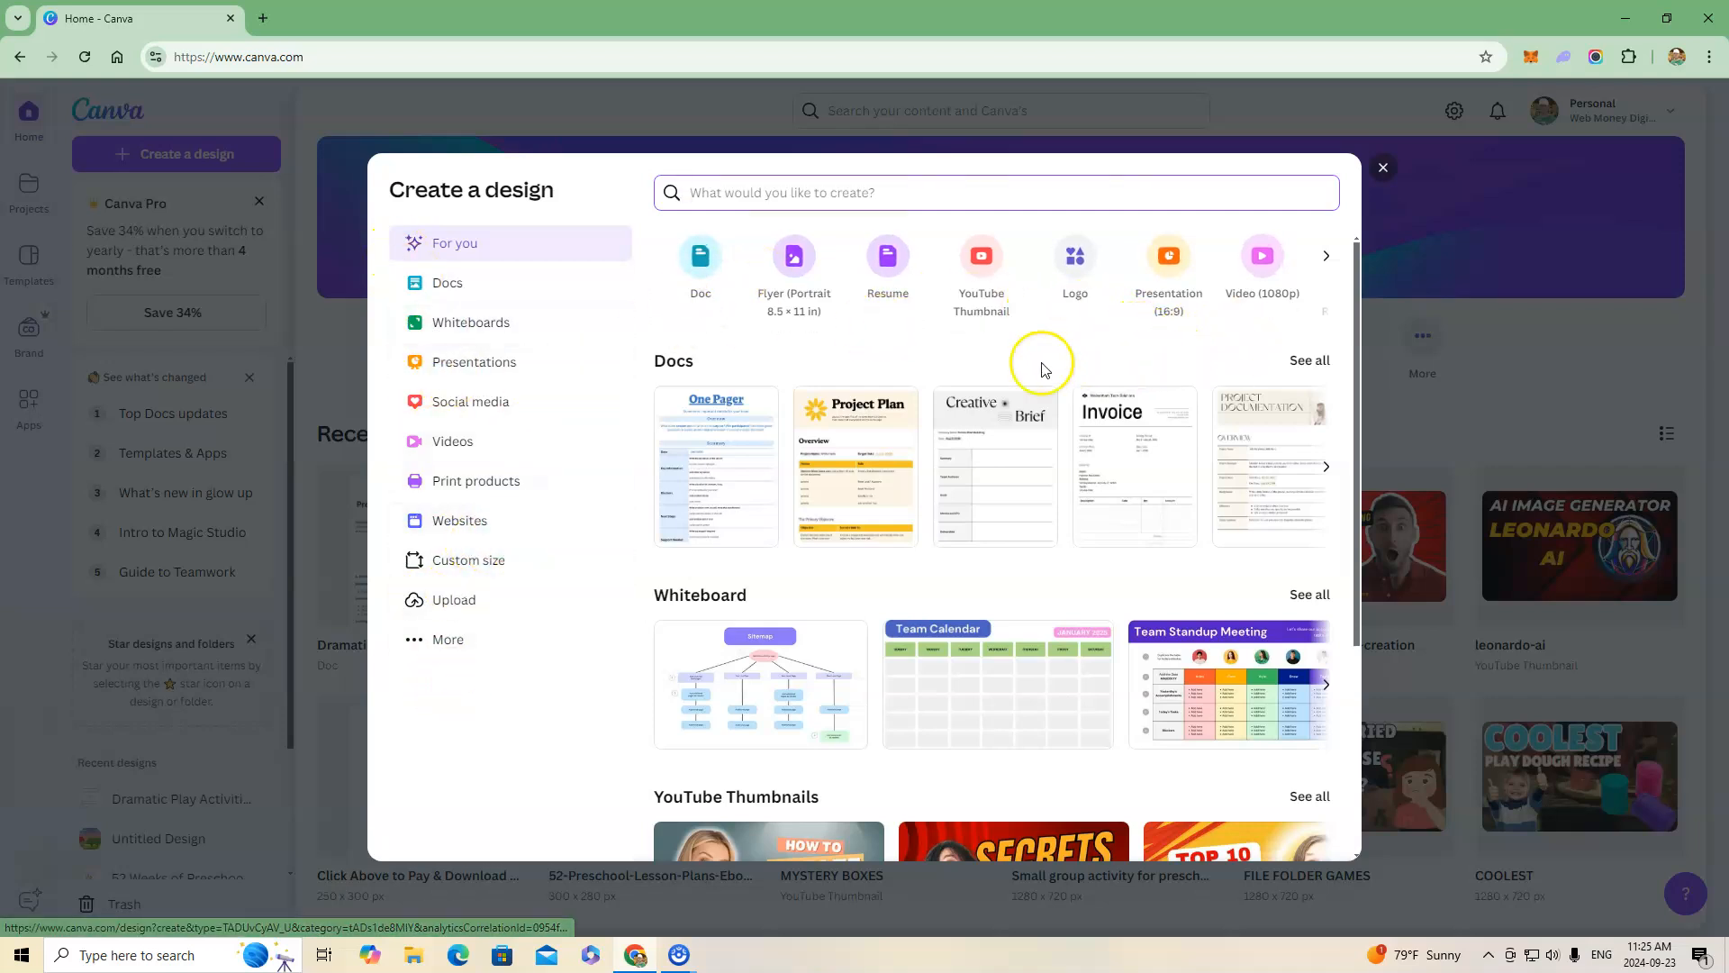
pyautogui.click(992, 279)
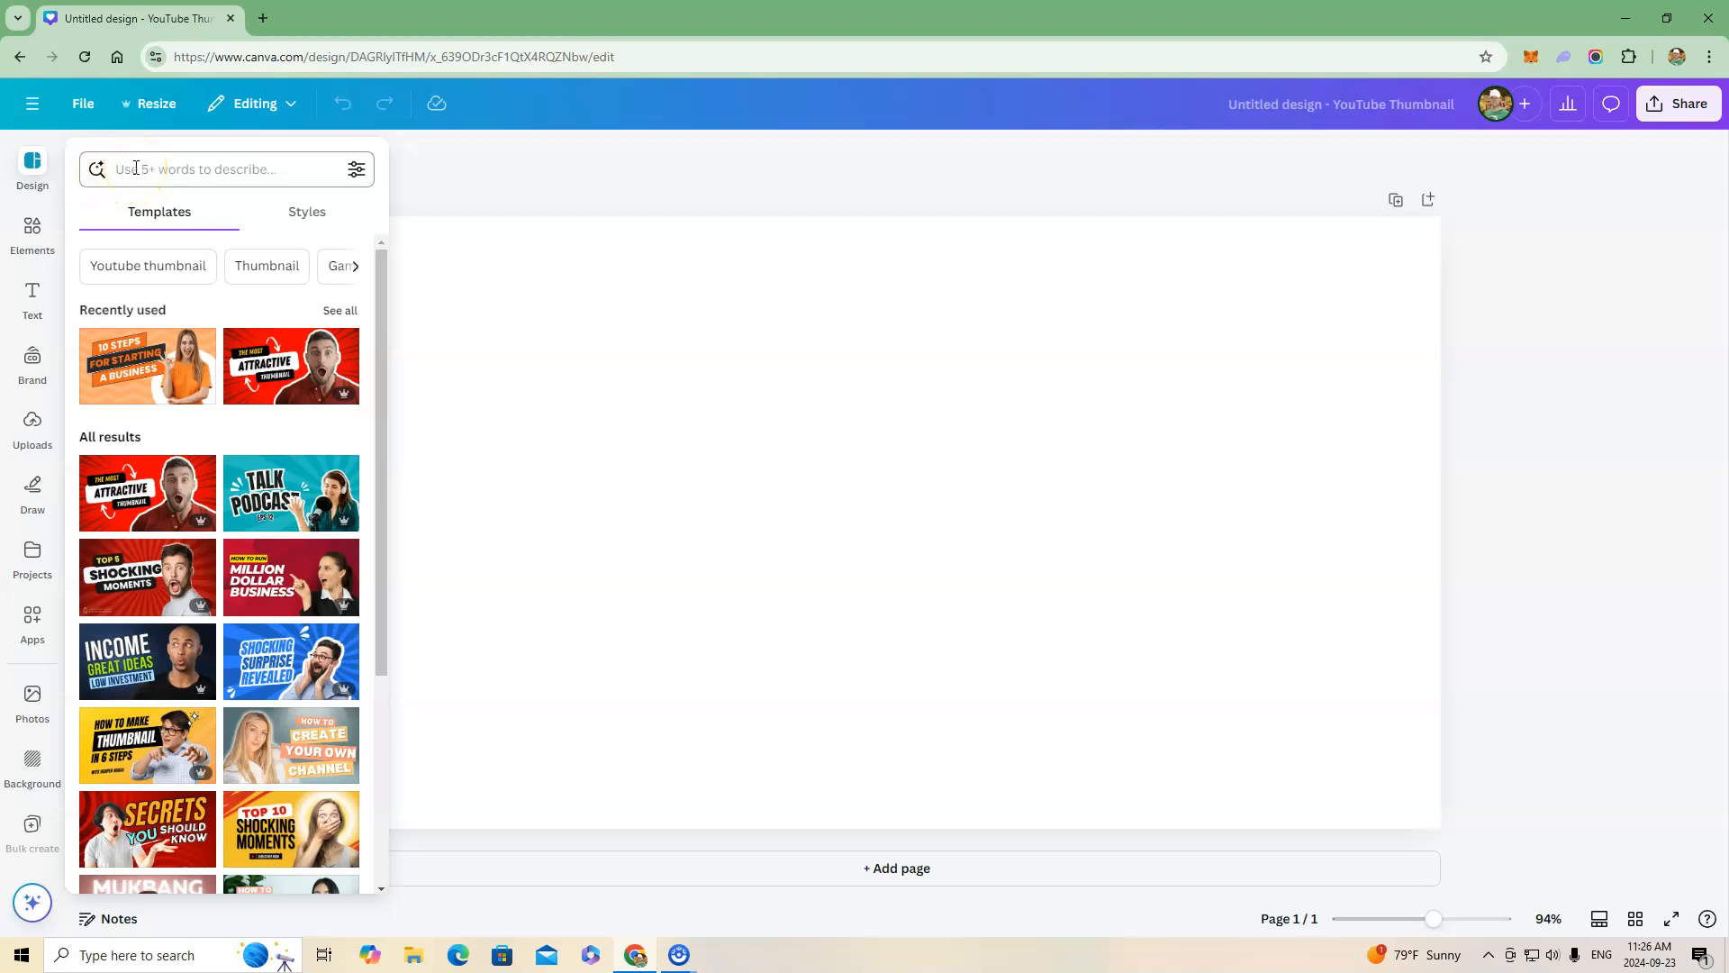
pyautogui.click(32, 230)
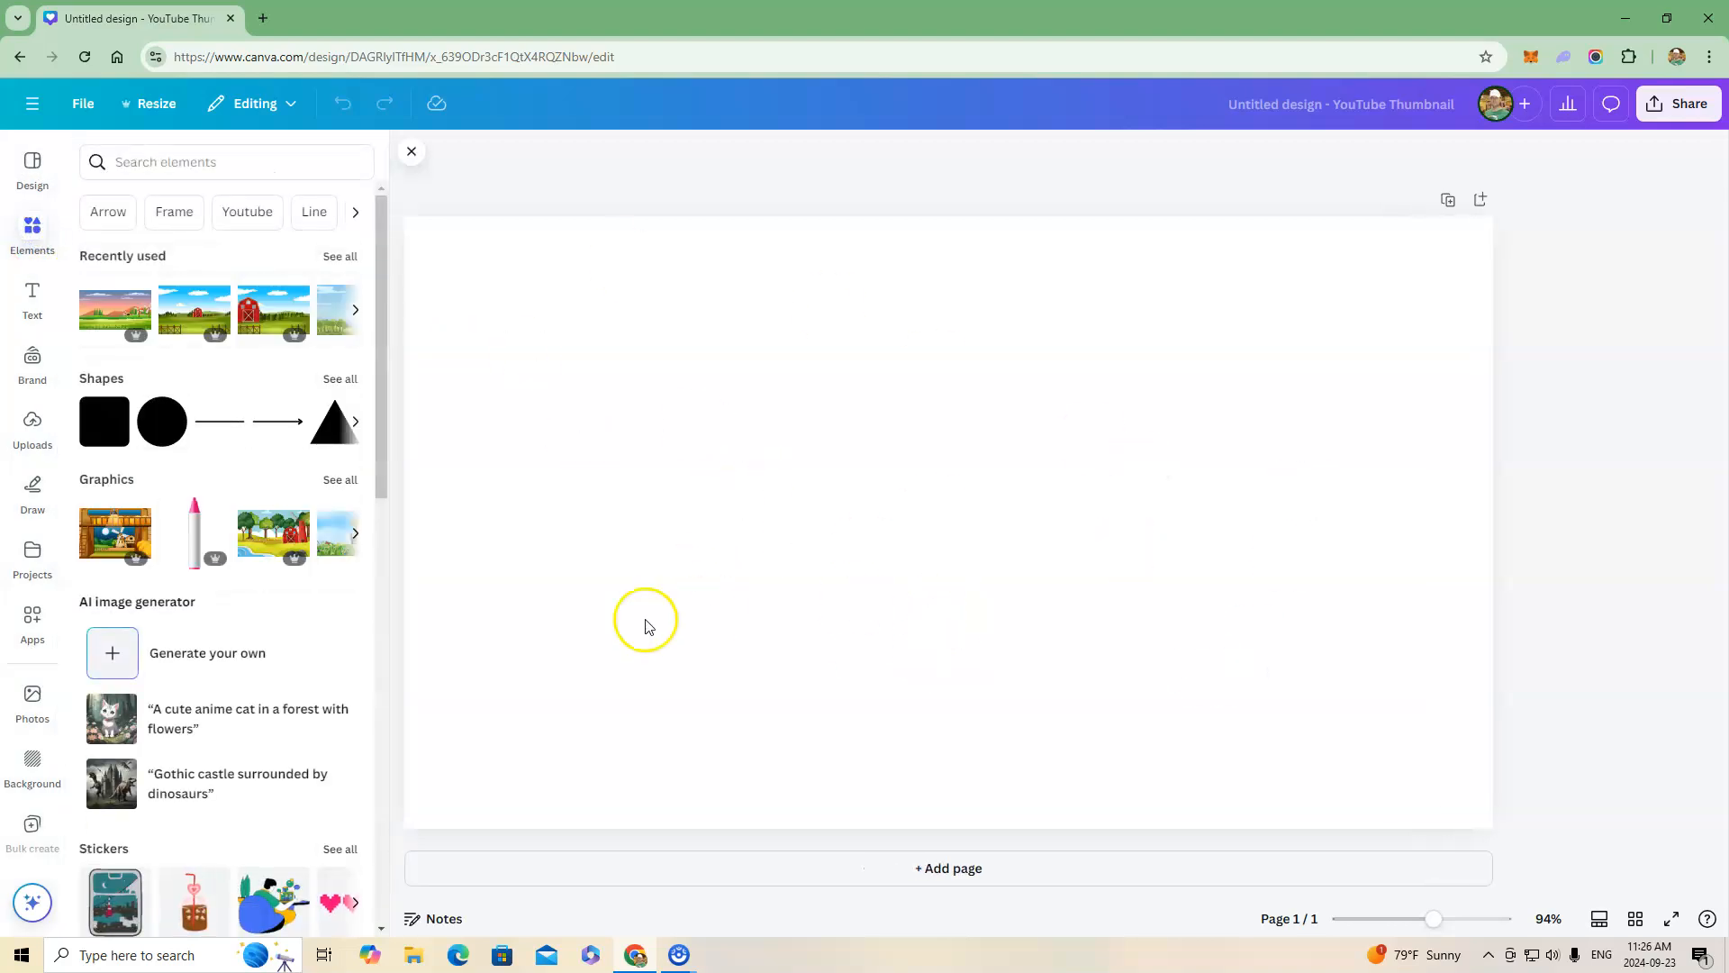
pyautogui.click(149, 161)
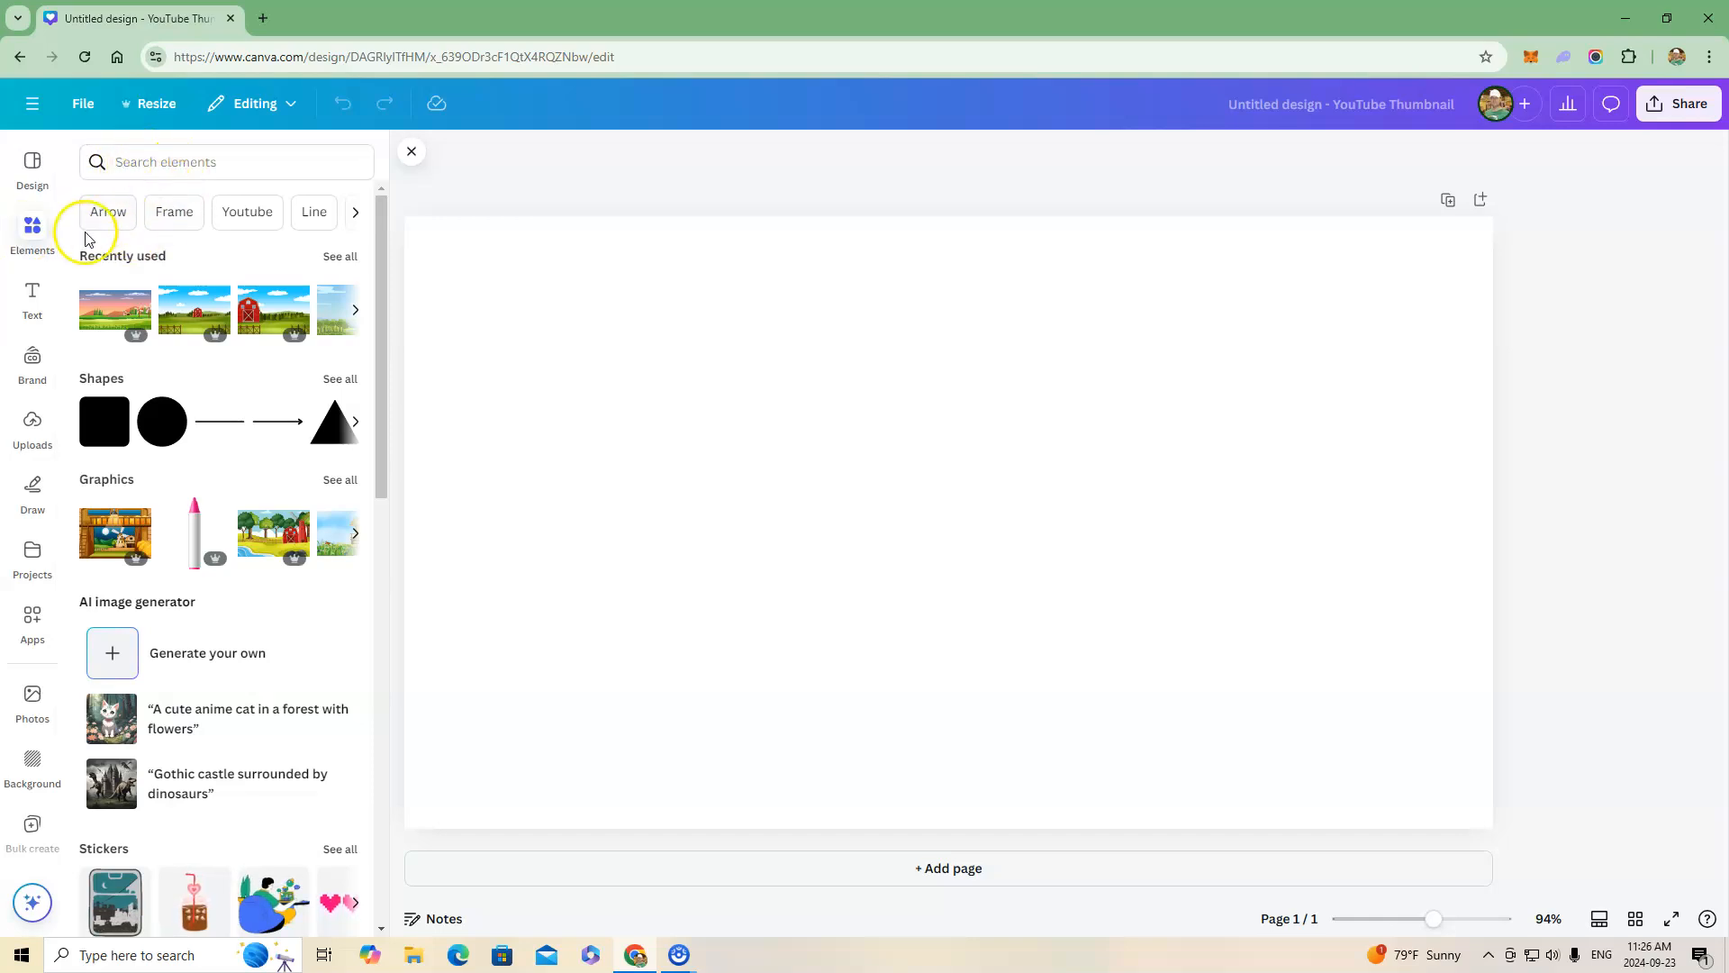
pyautogui.click(131, 166)
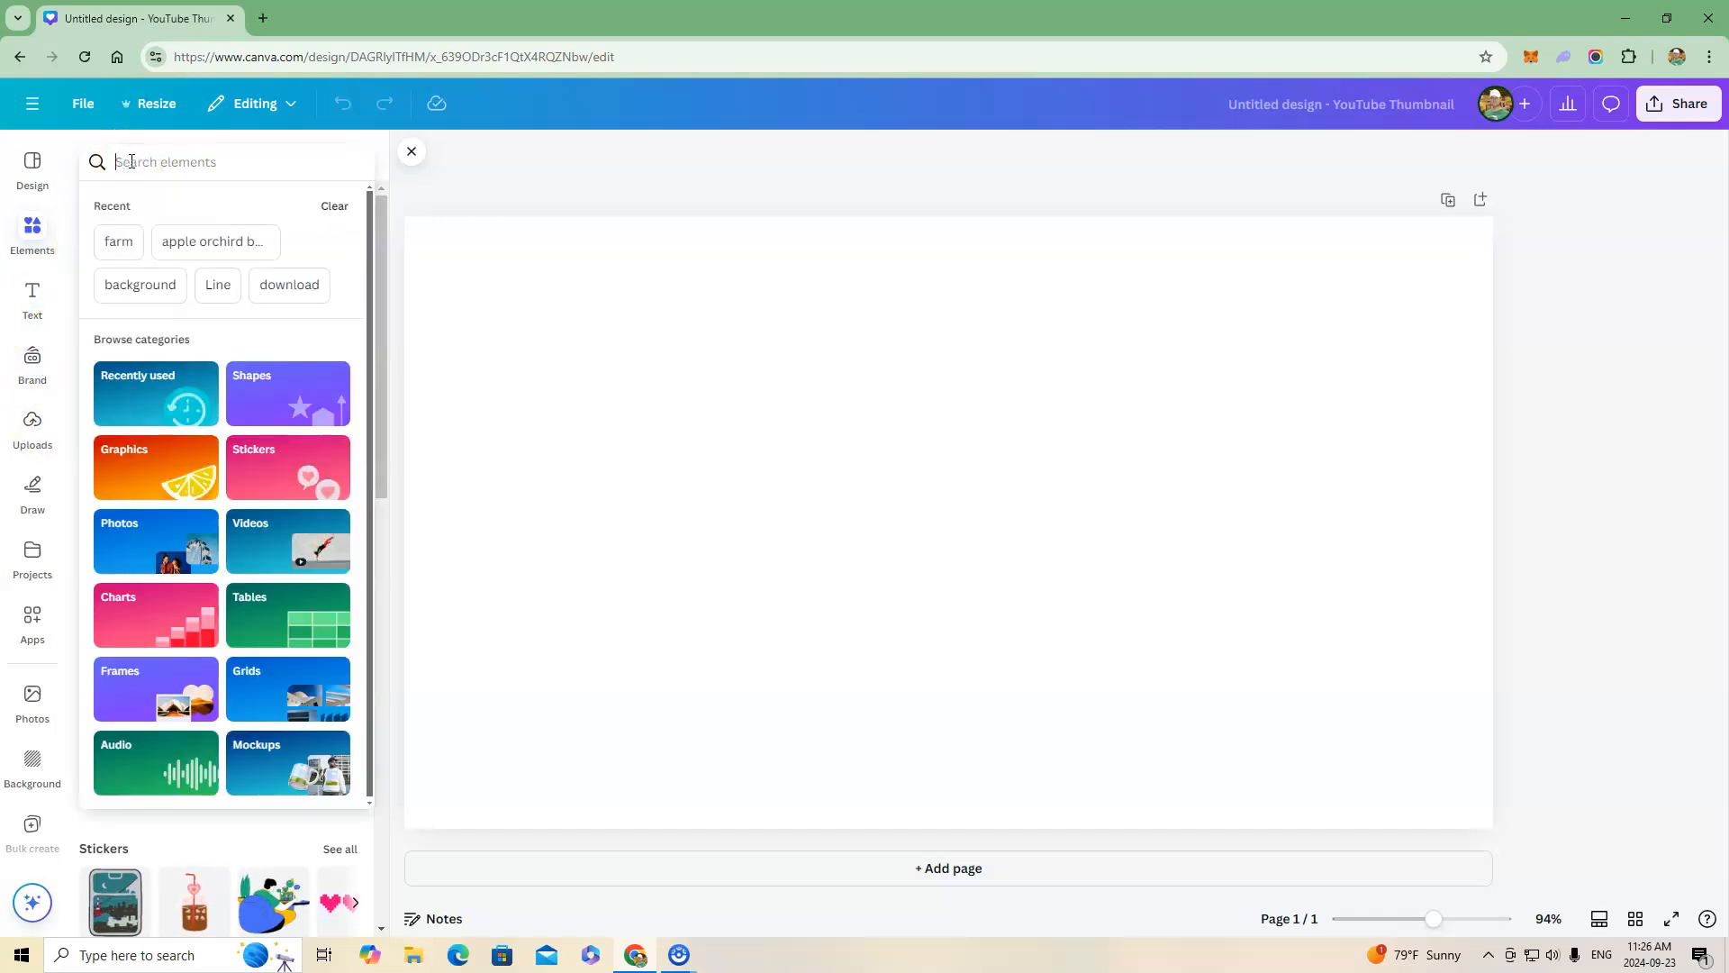
pyautogui.write('background')
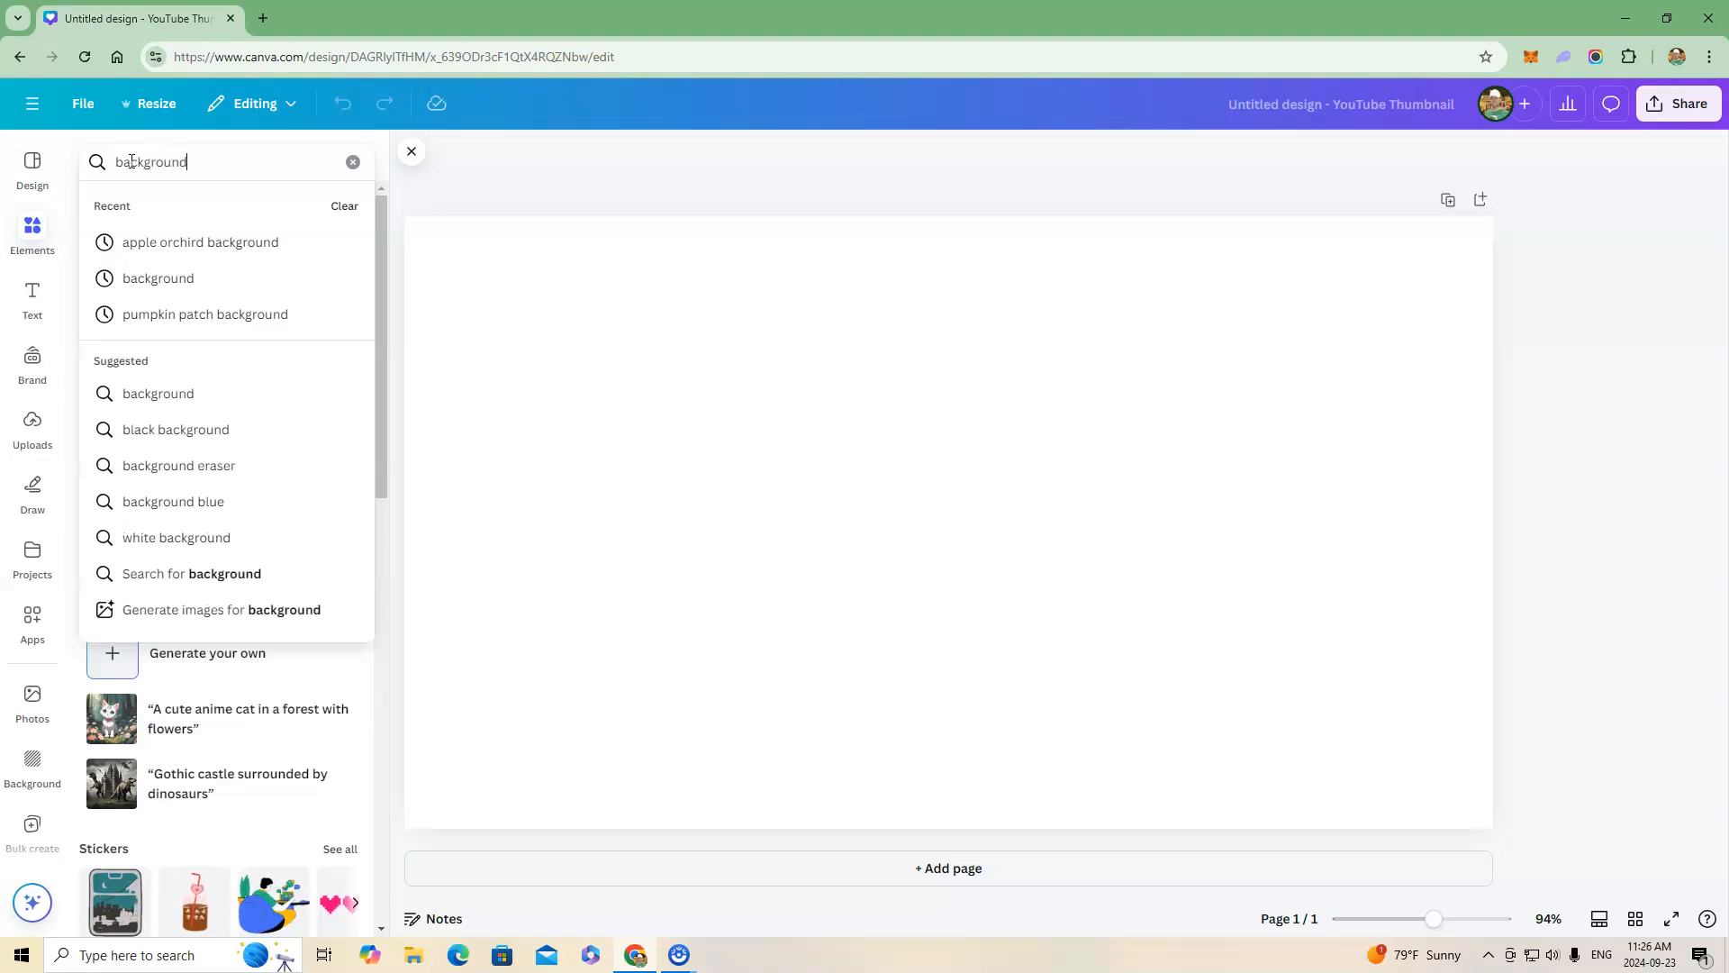
pyautogui.press('Return')
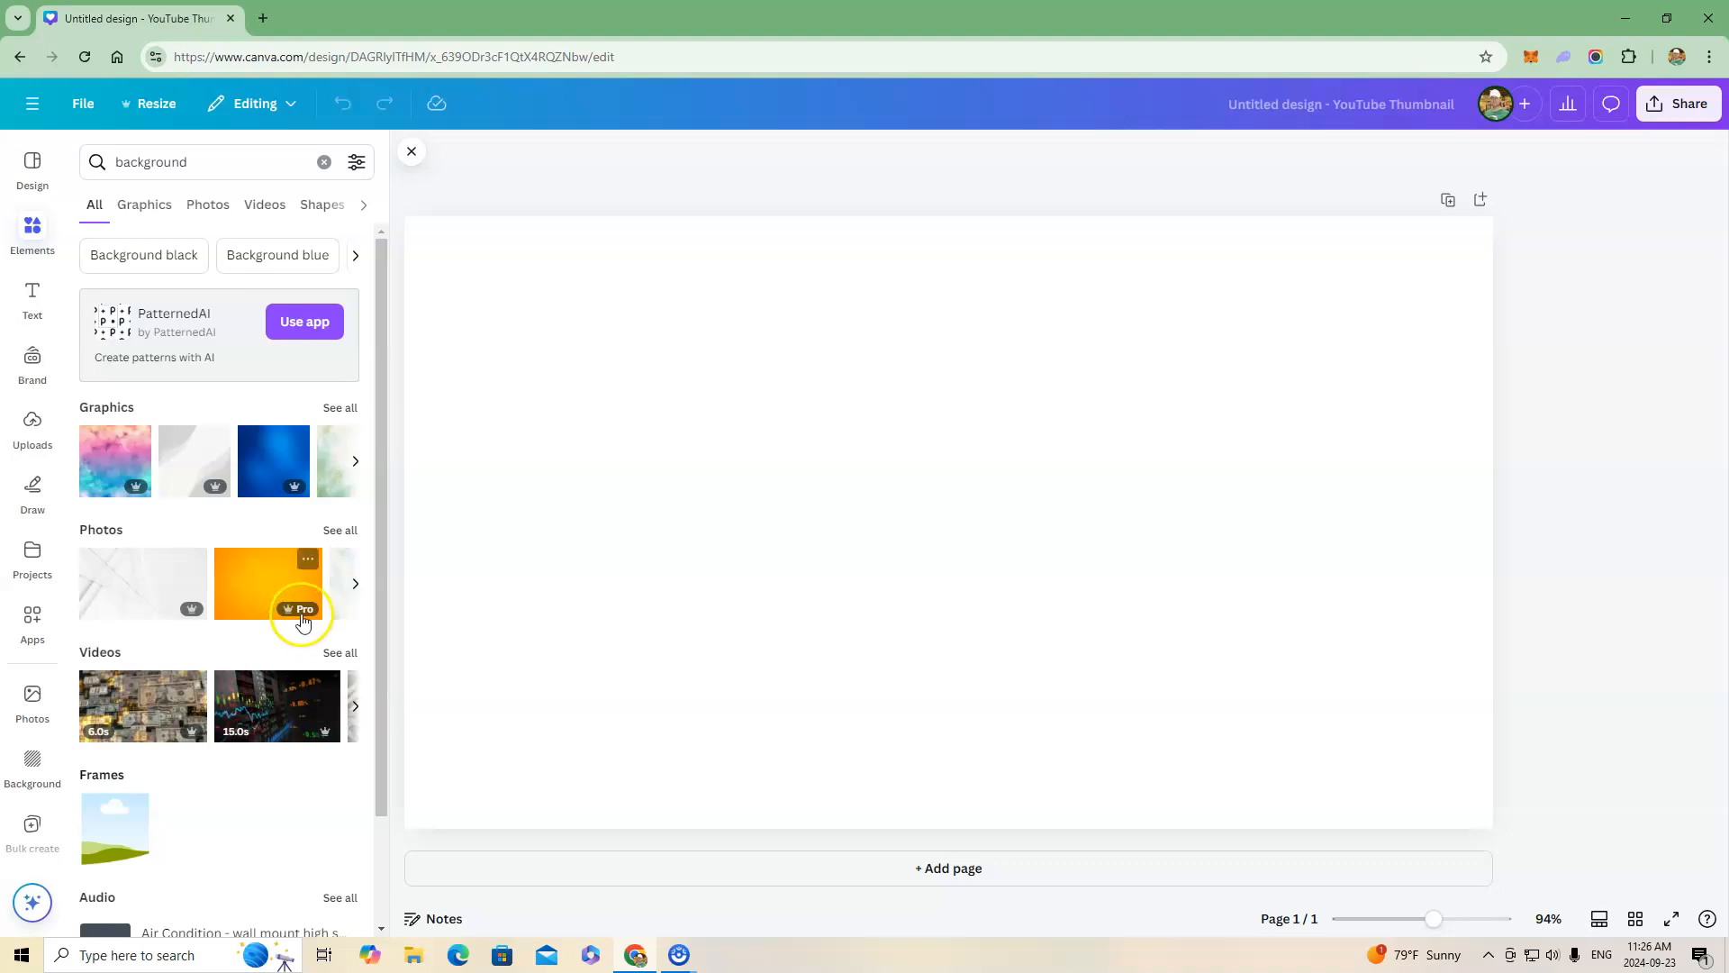
pyautogui.click(259, 587)
pyautogui.click(1576, 487)
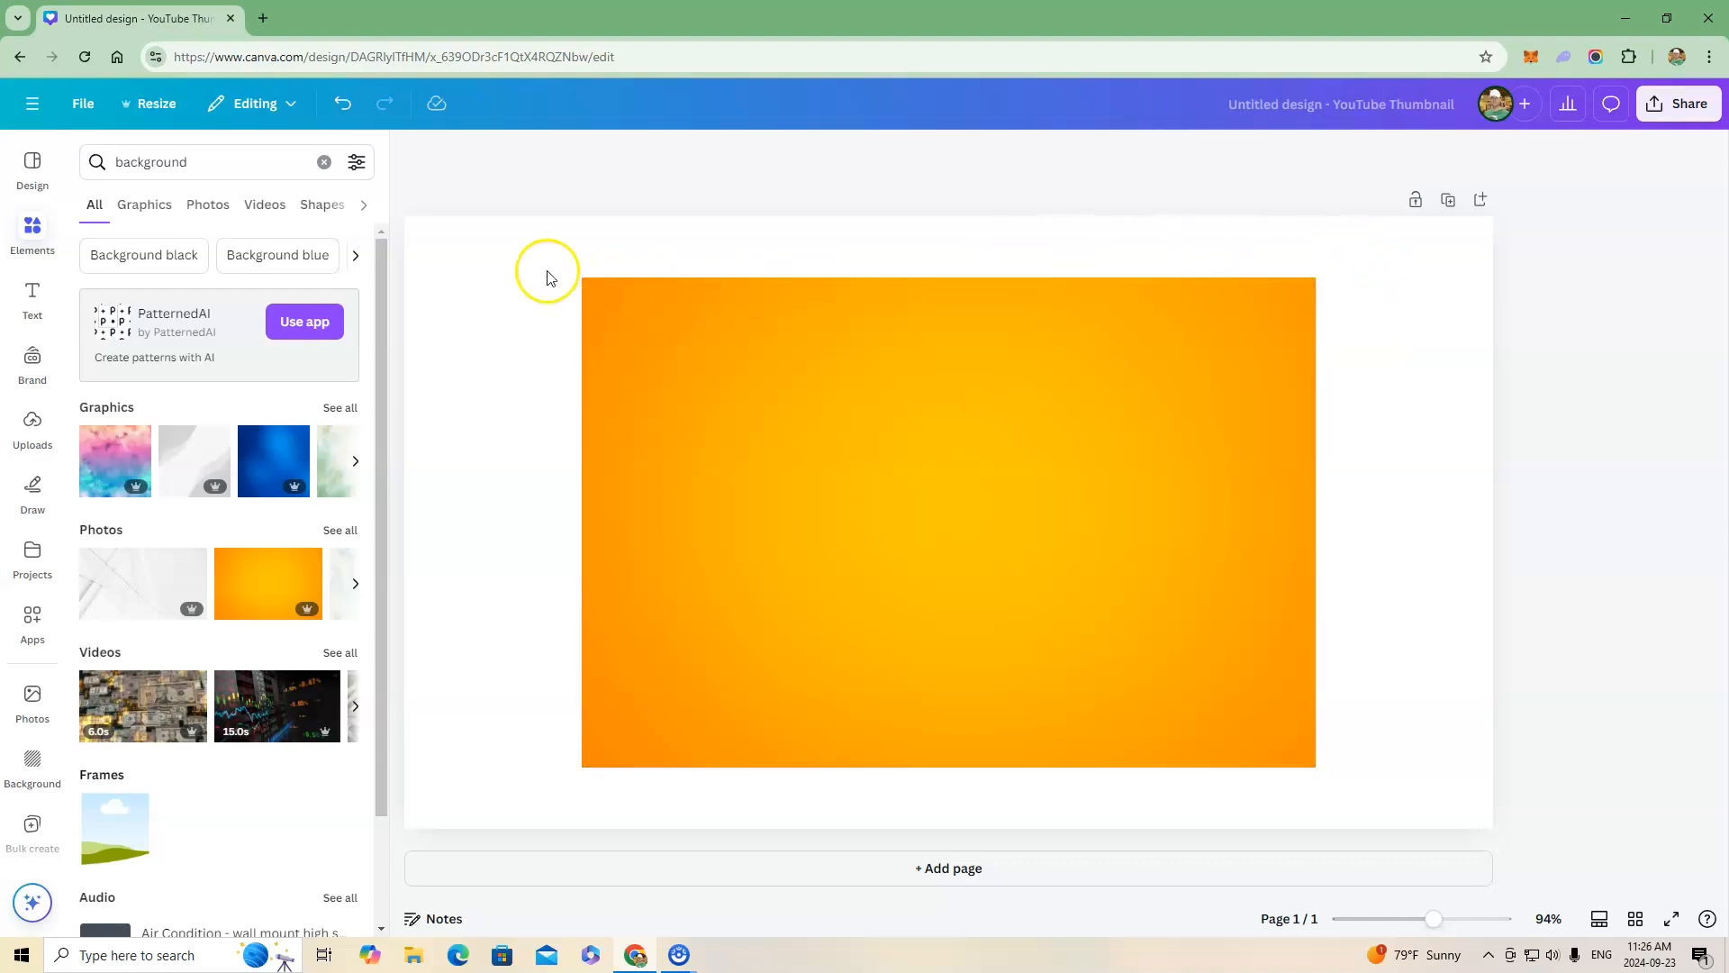
pyautogui.rightClick(907, 517)
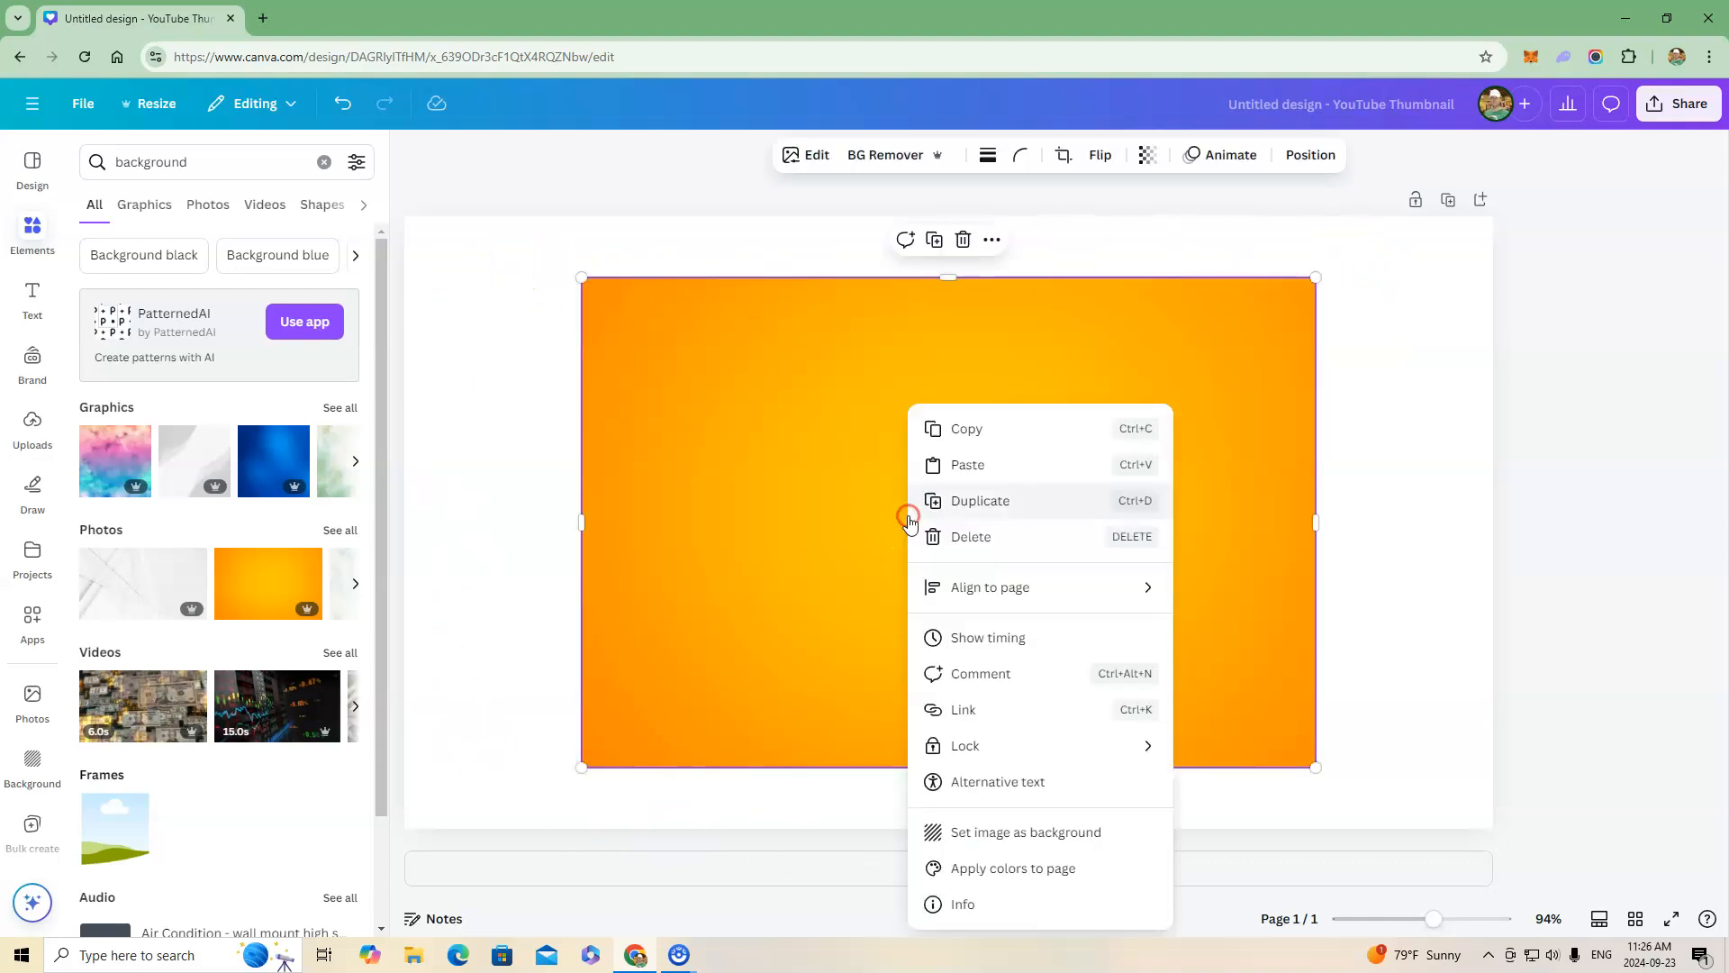
pyautogui.click(1011, 832)
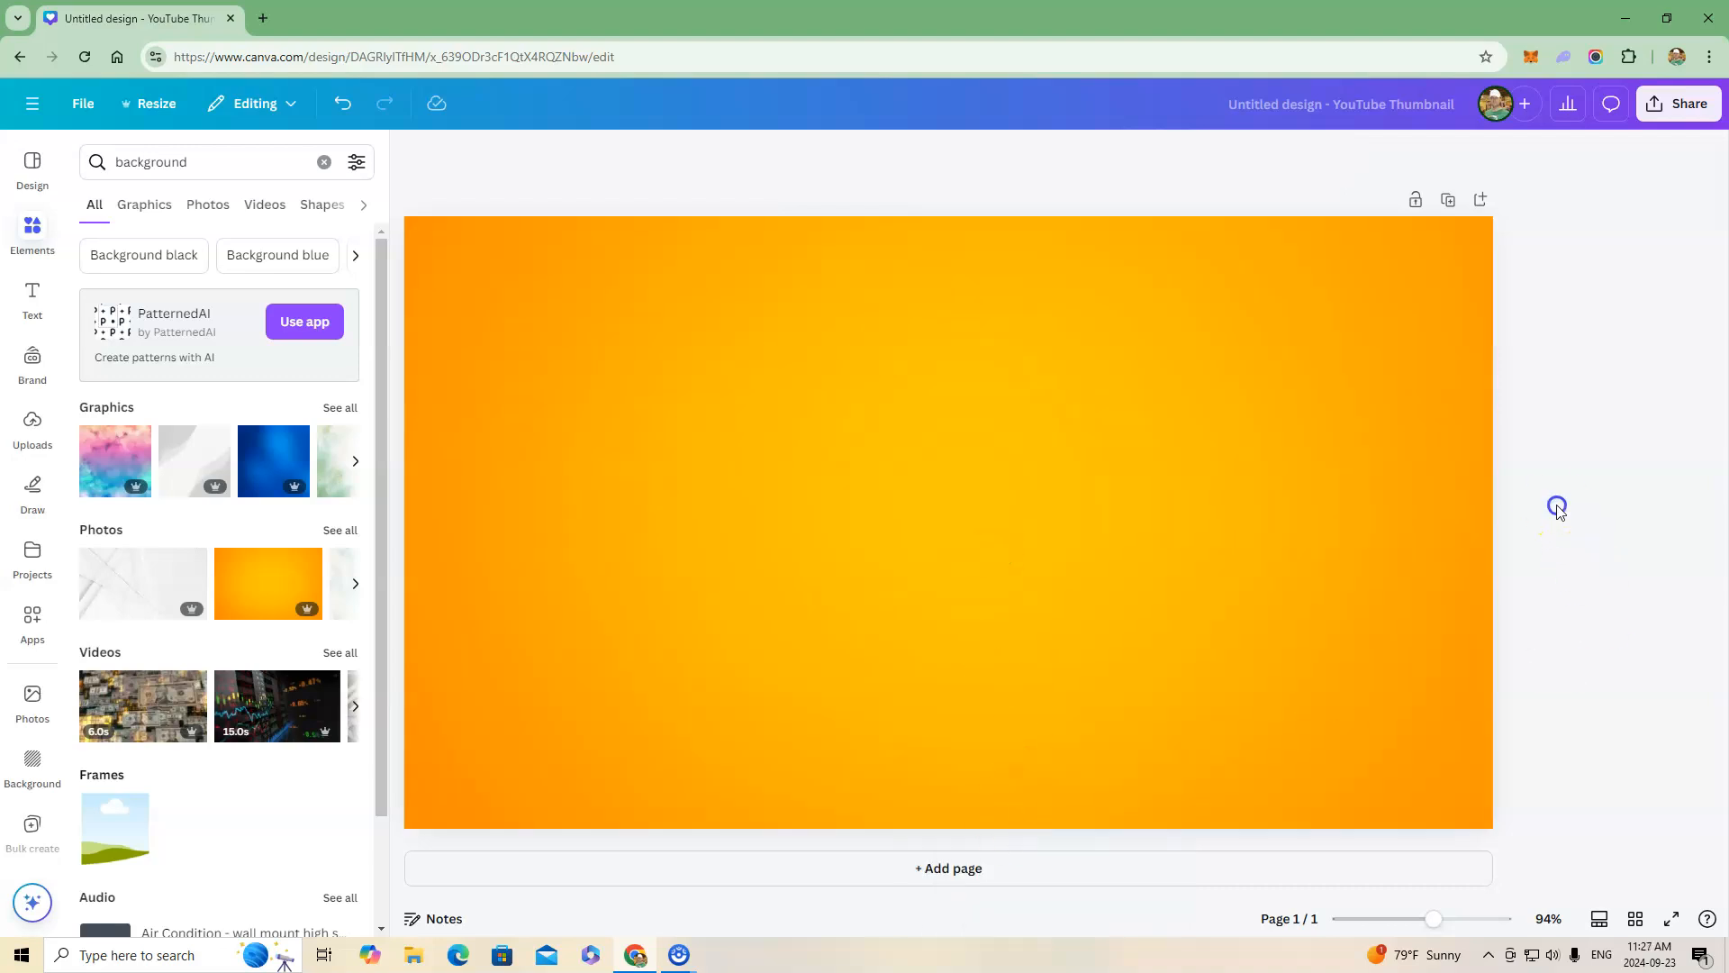
pyautogui.click(959, 591)
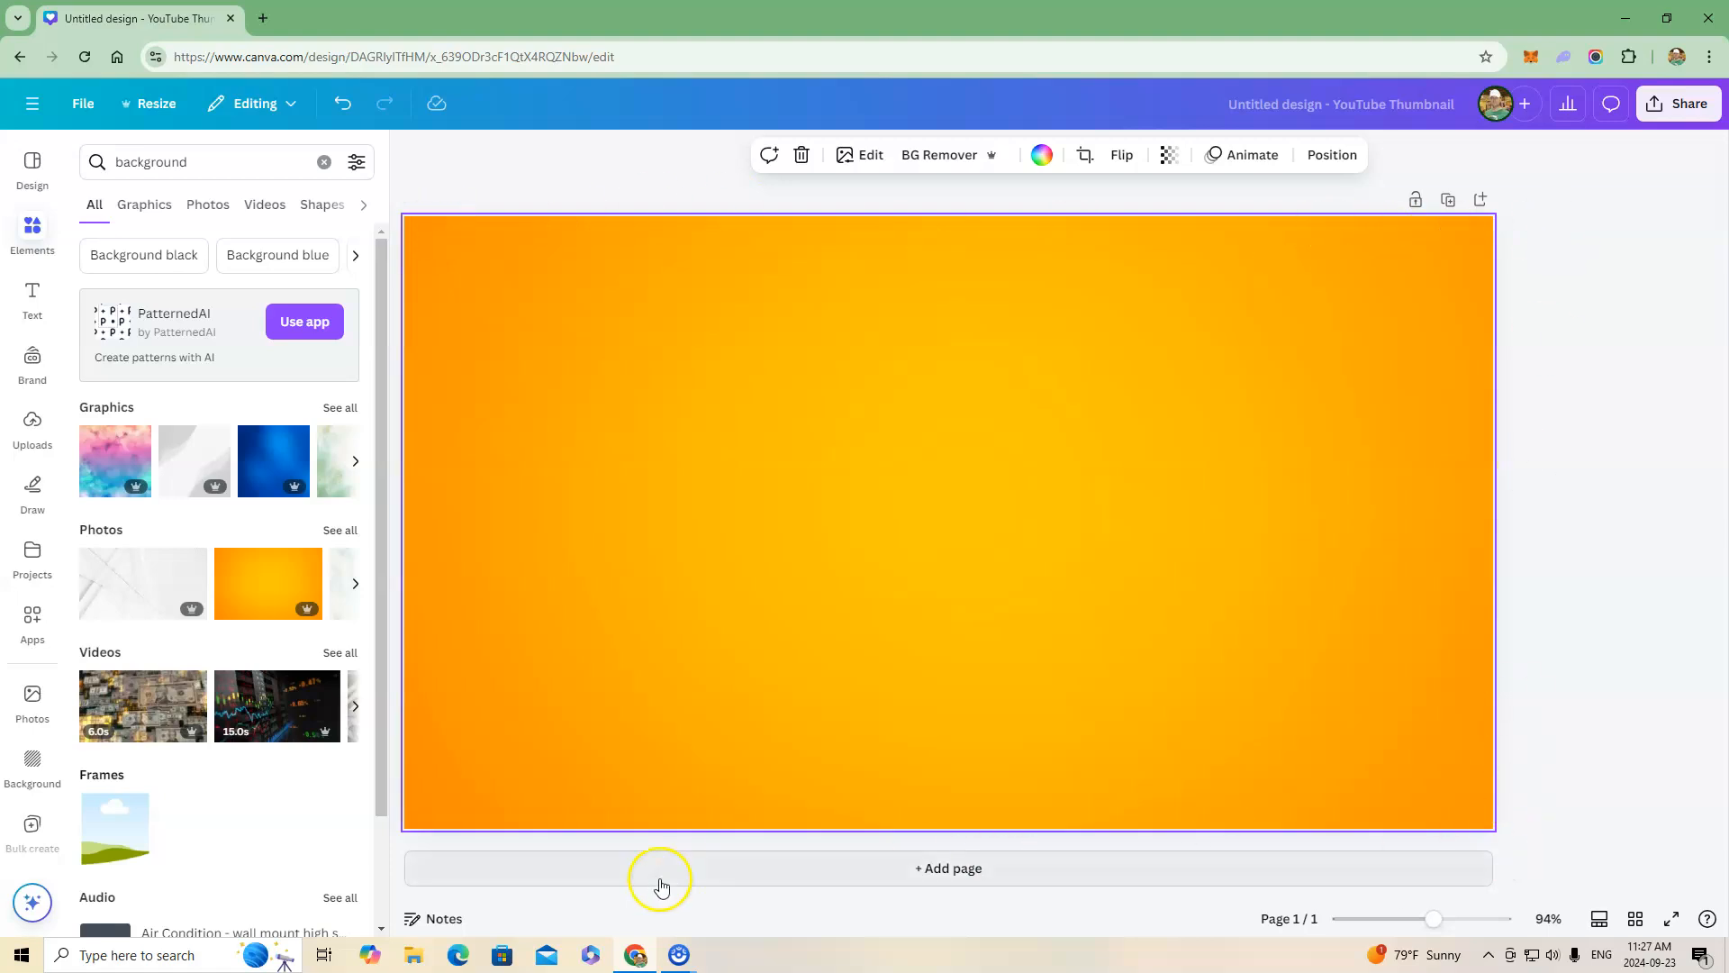
pyautogui.press('Delete')
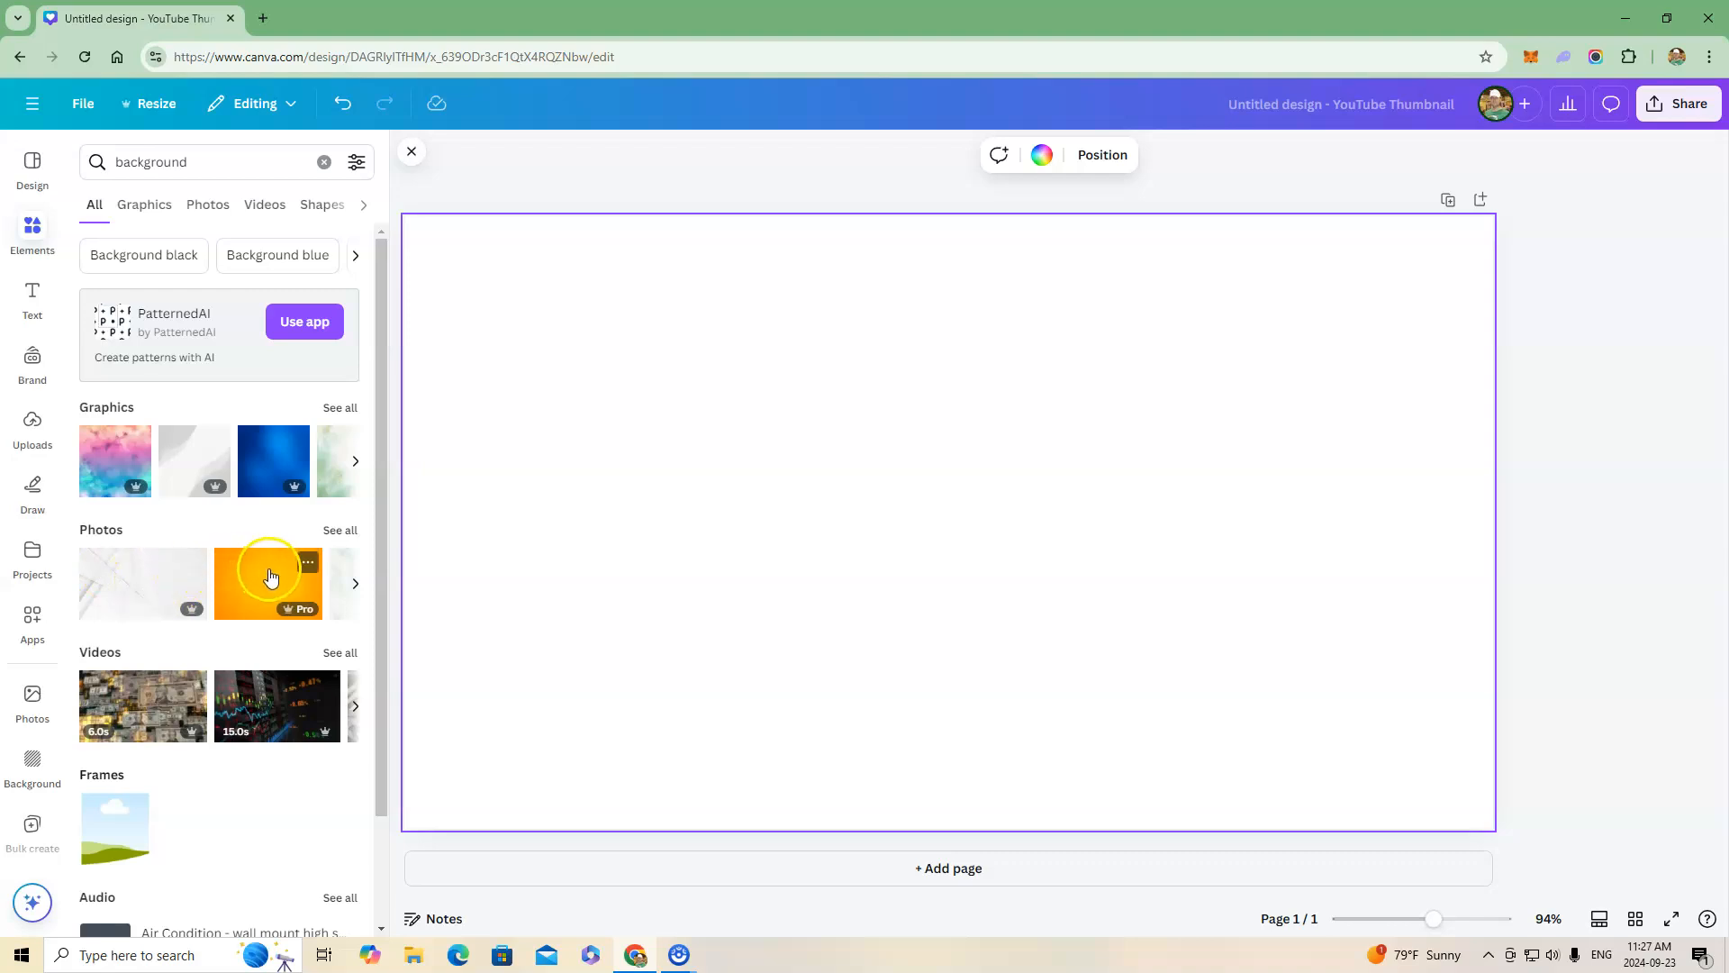
# Add the dark blue gradient graphic from the search results and set it as the page background
pyautogui.click(266, 466)
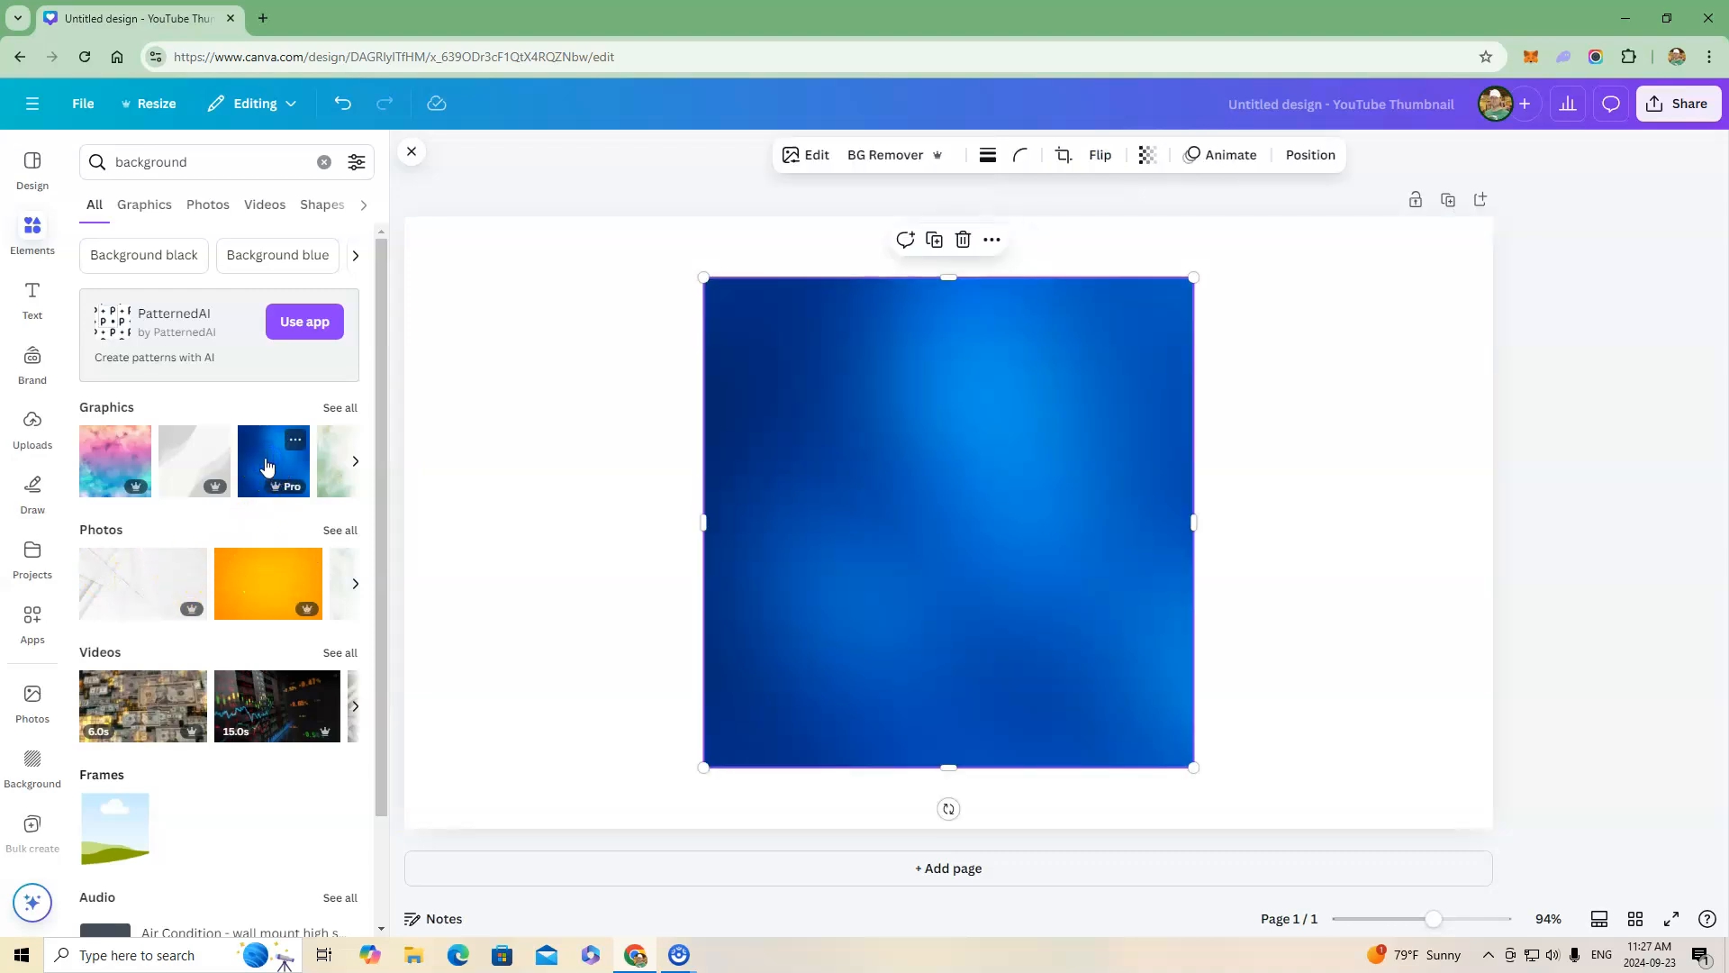
pyautogui.rightClick(938, 509)
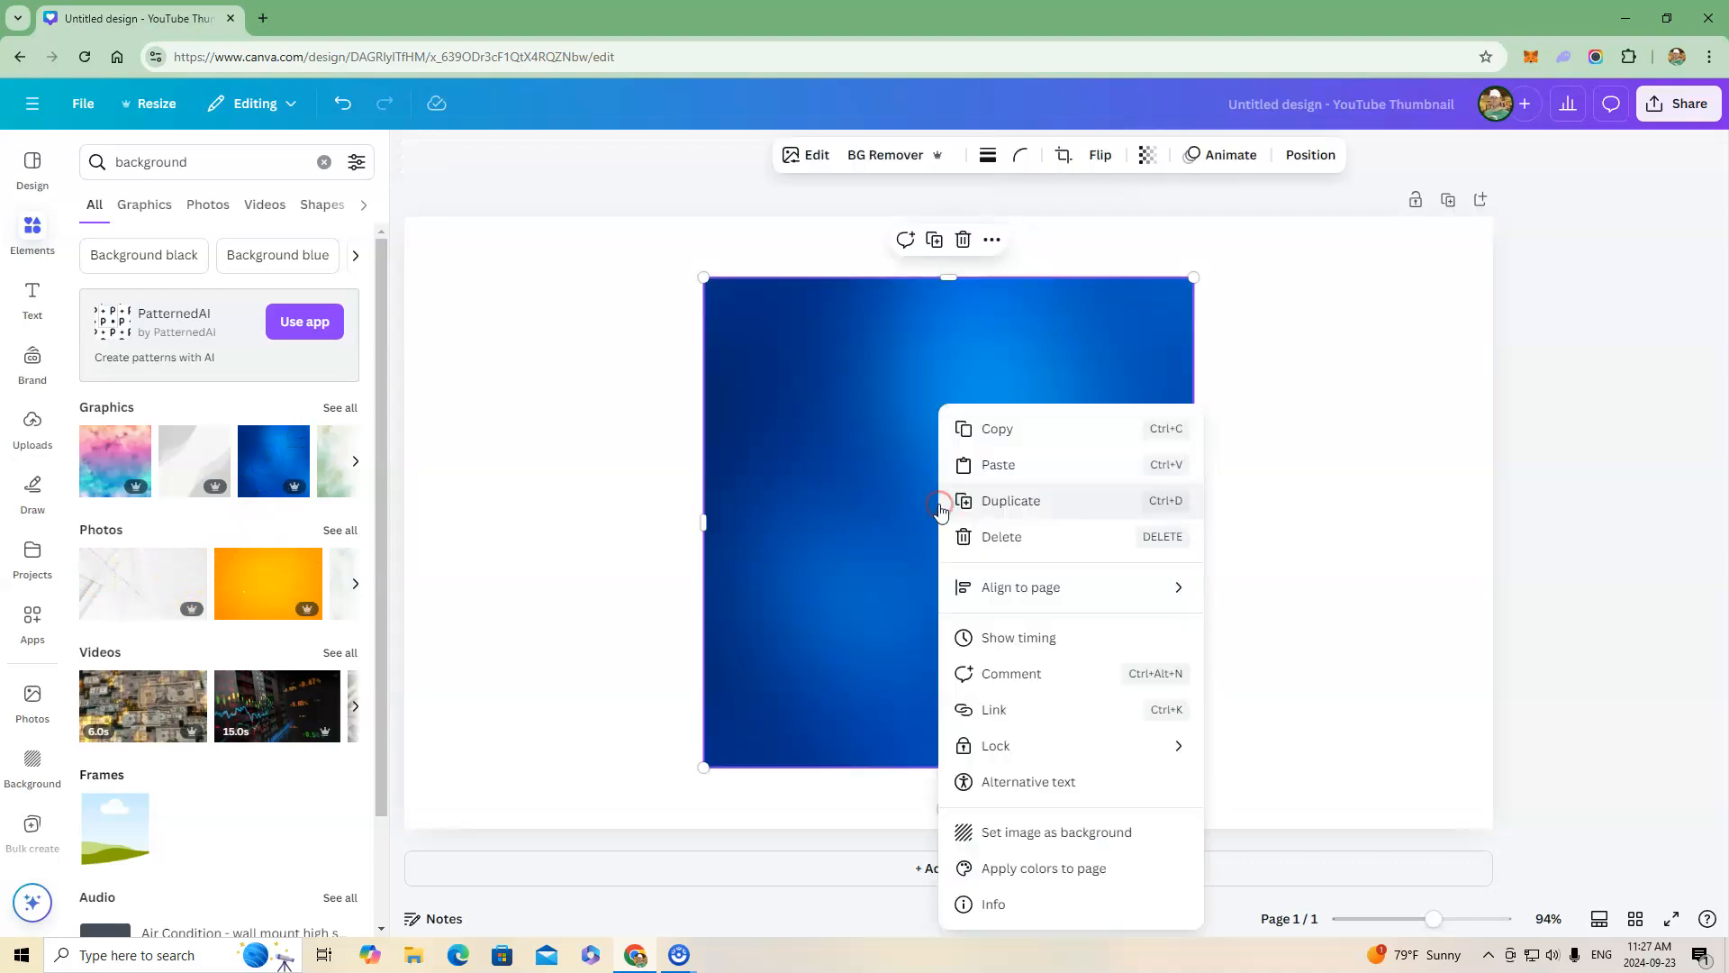
pyautogui.click(1047, 832)
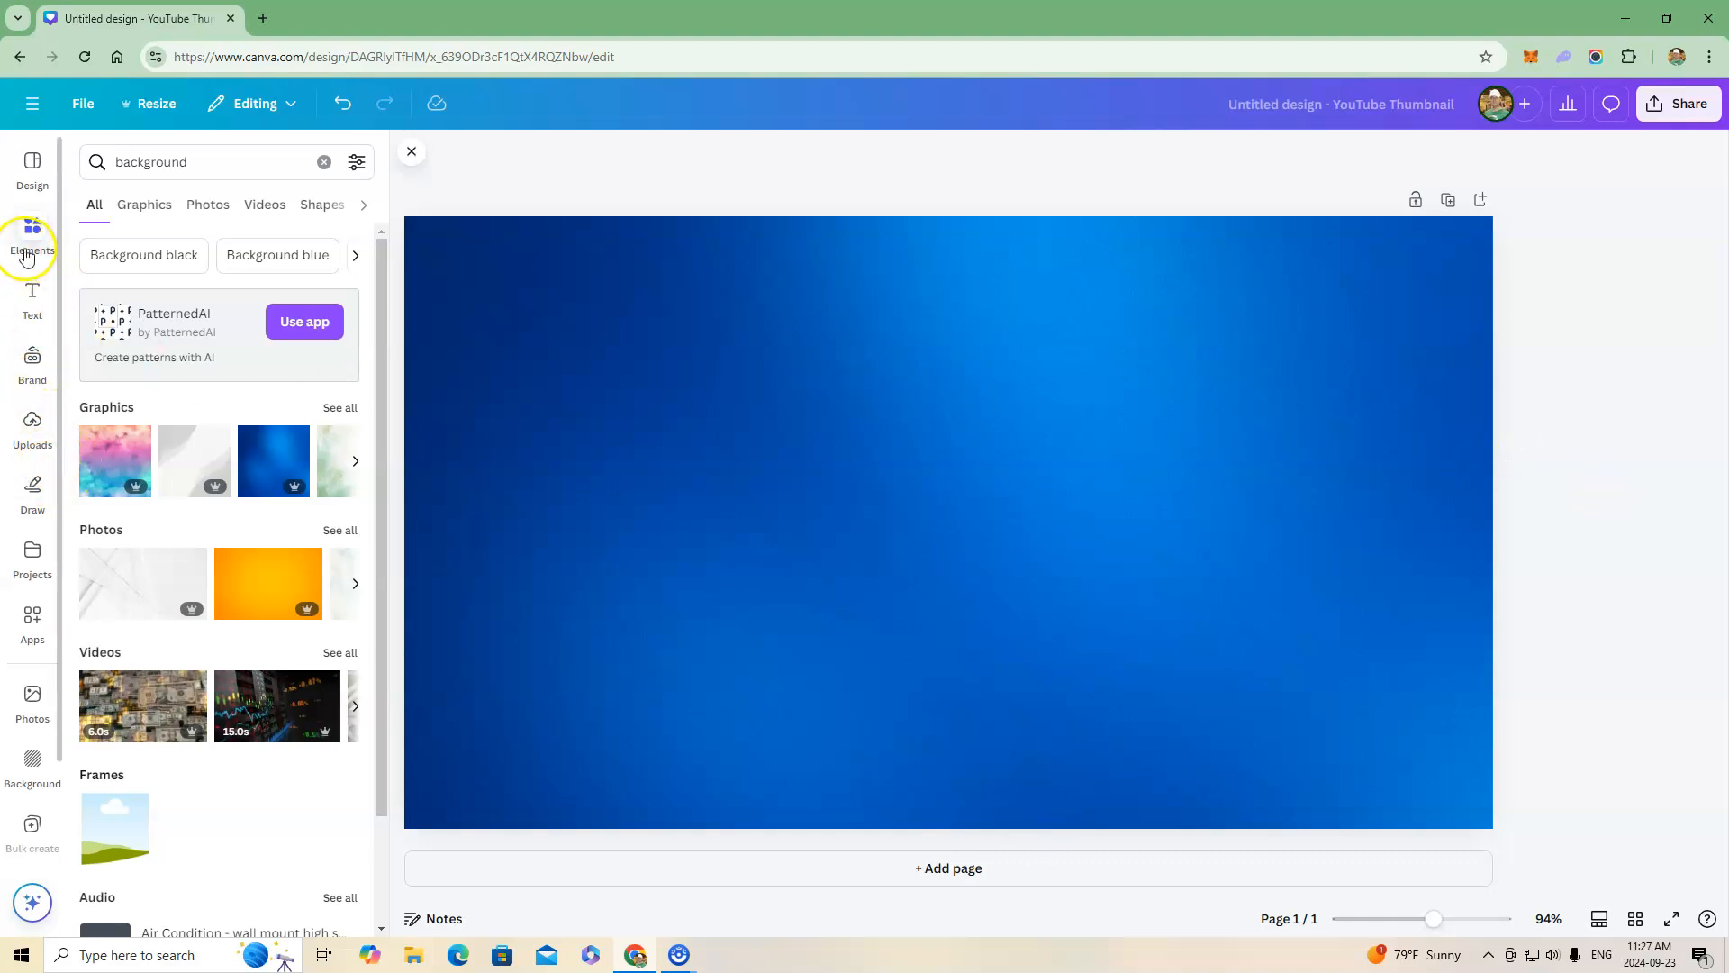
# Limit the element results to photos and search for "happy man"
pyautogui.click(216, 209)
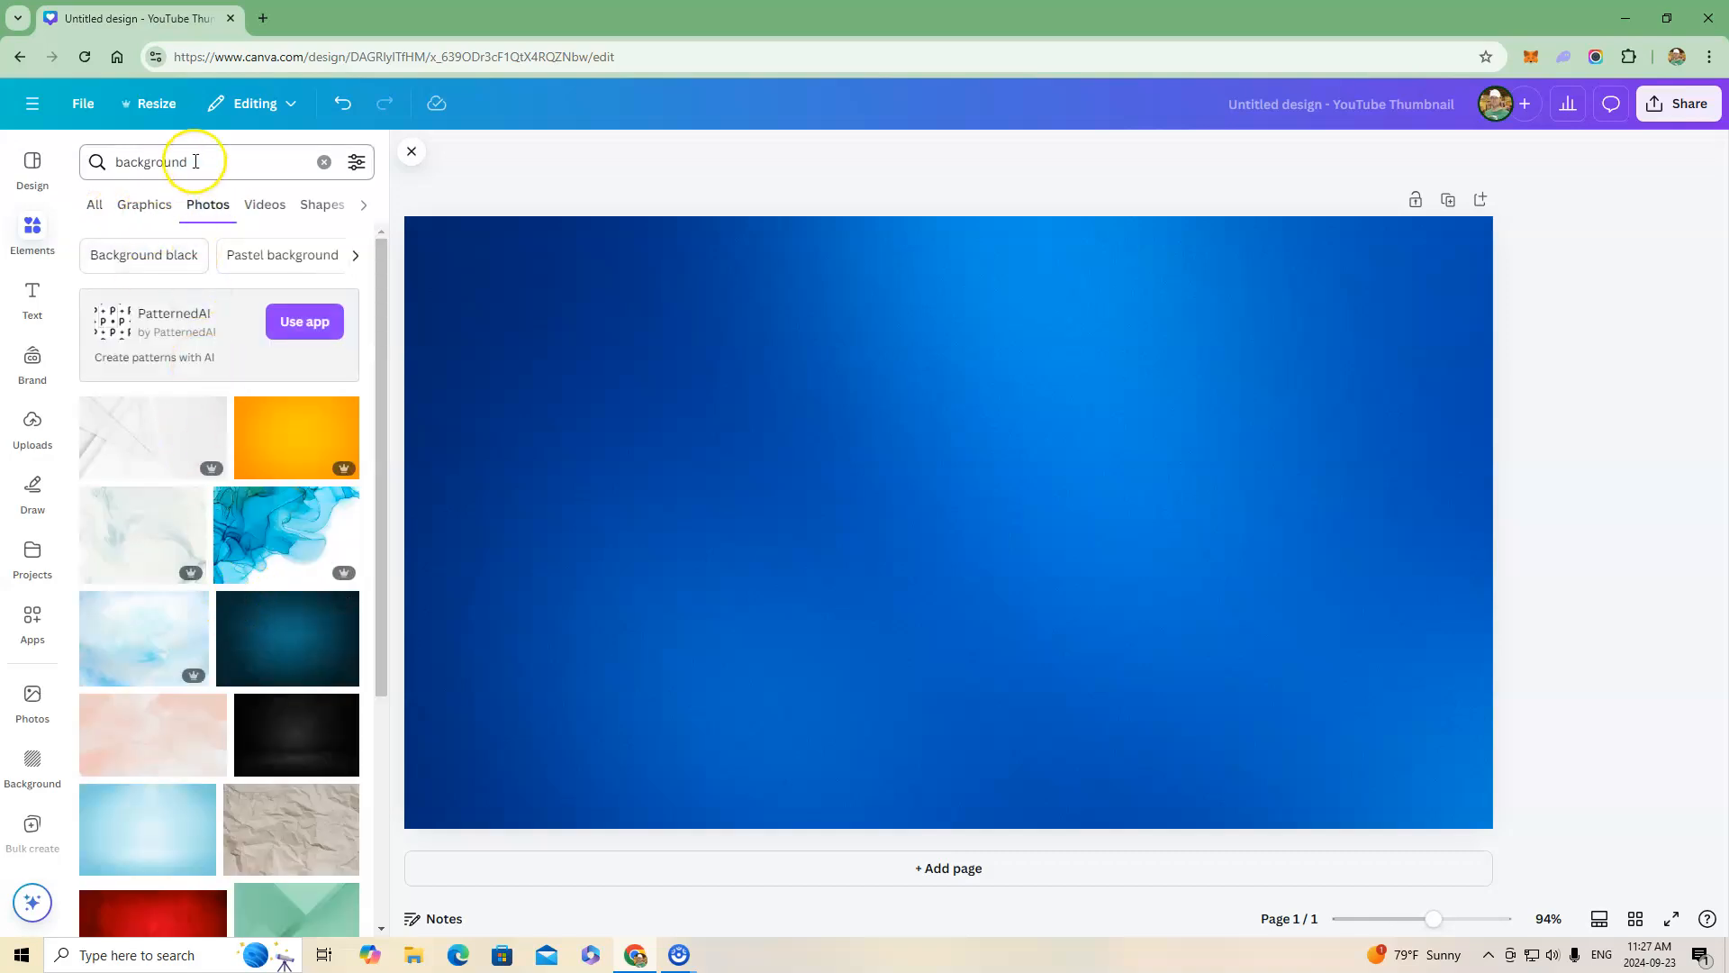
pyautogui.moveTo(195, 161); pyautogui.dragTo(80, 162)
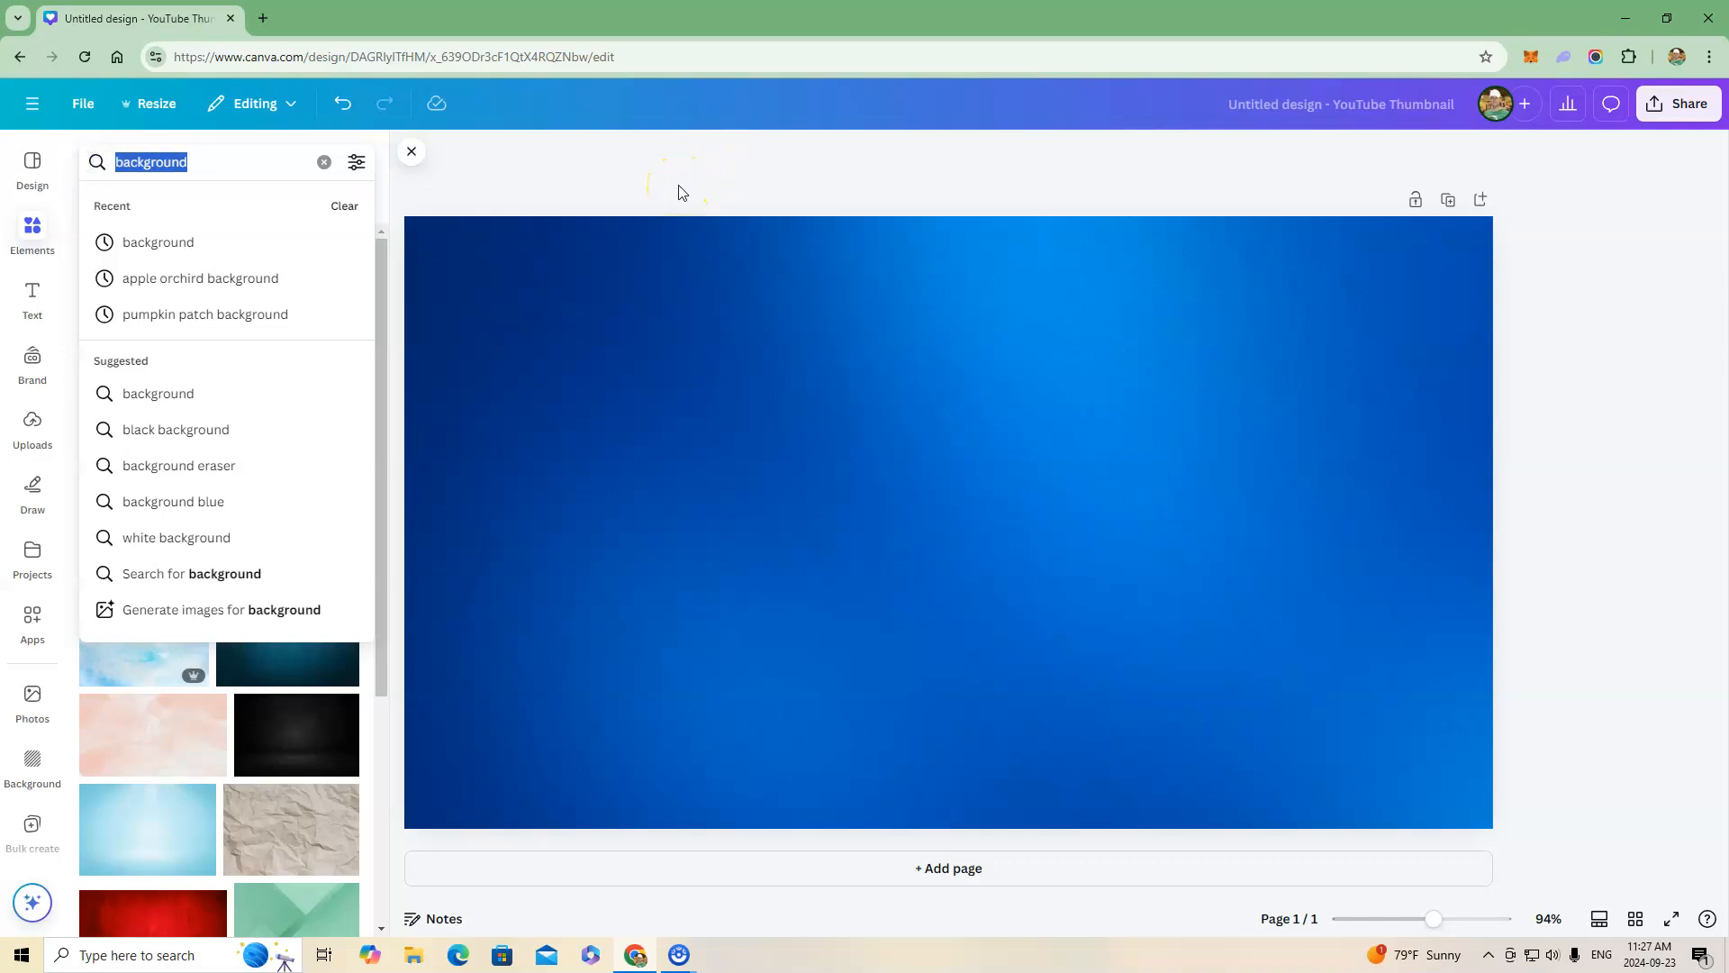
pyautogui.write('ha')
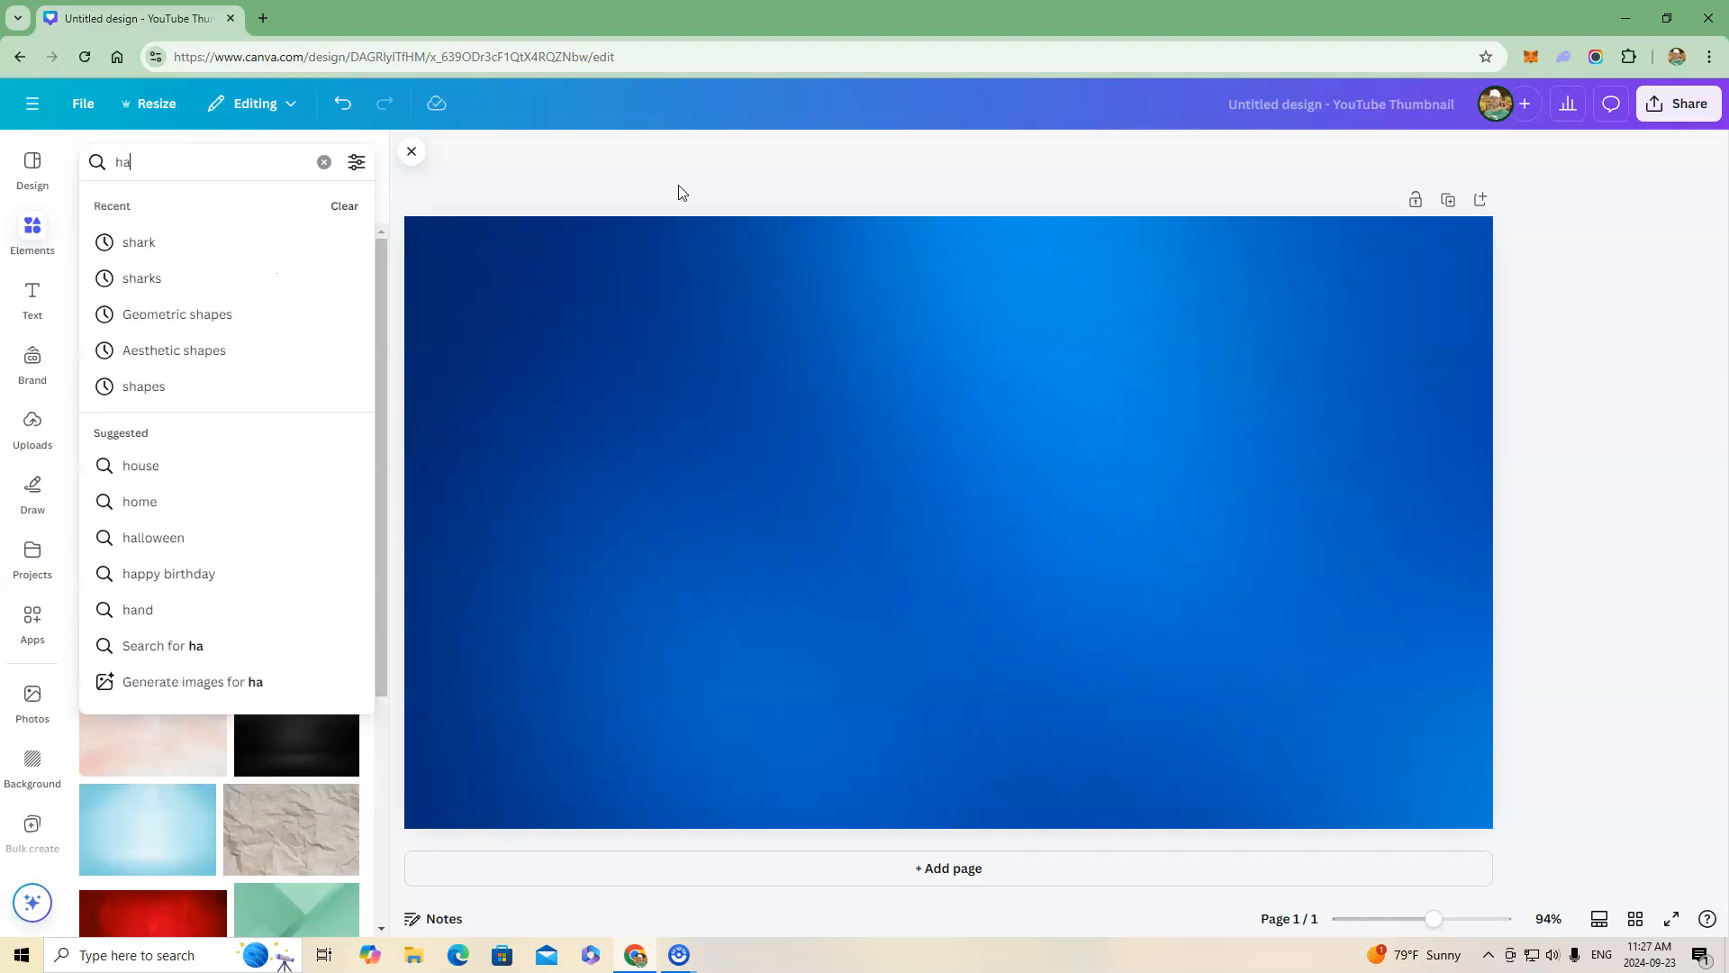
pyautogui.write('ppy man')
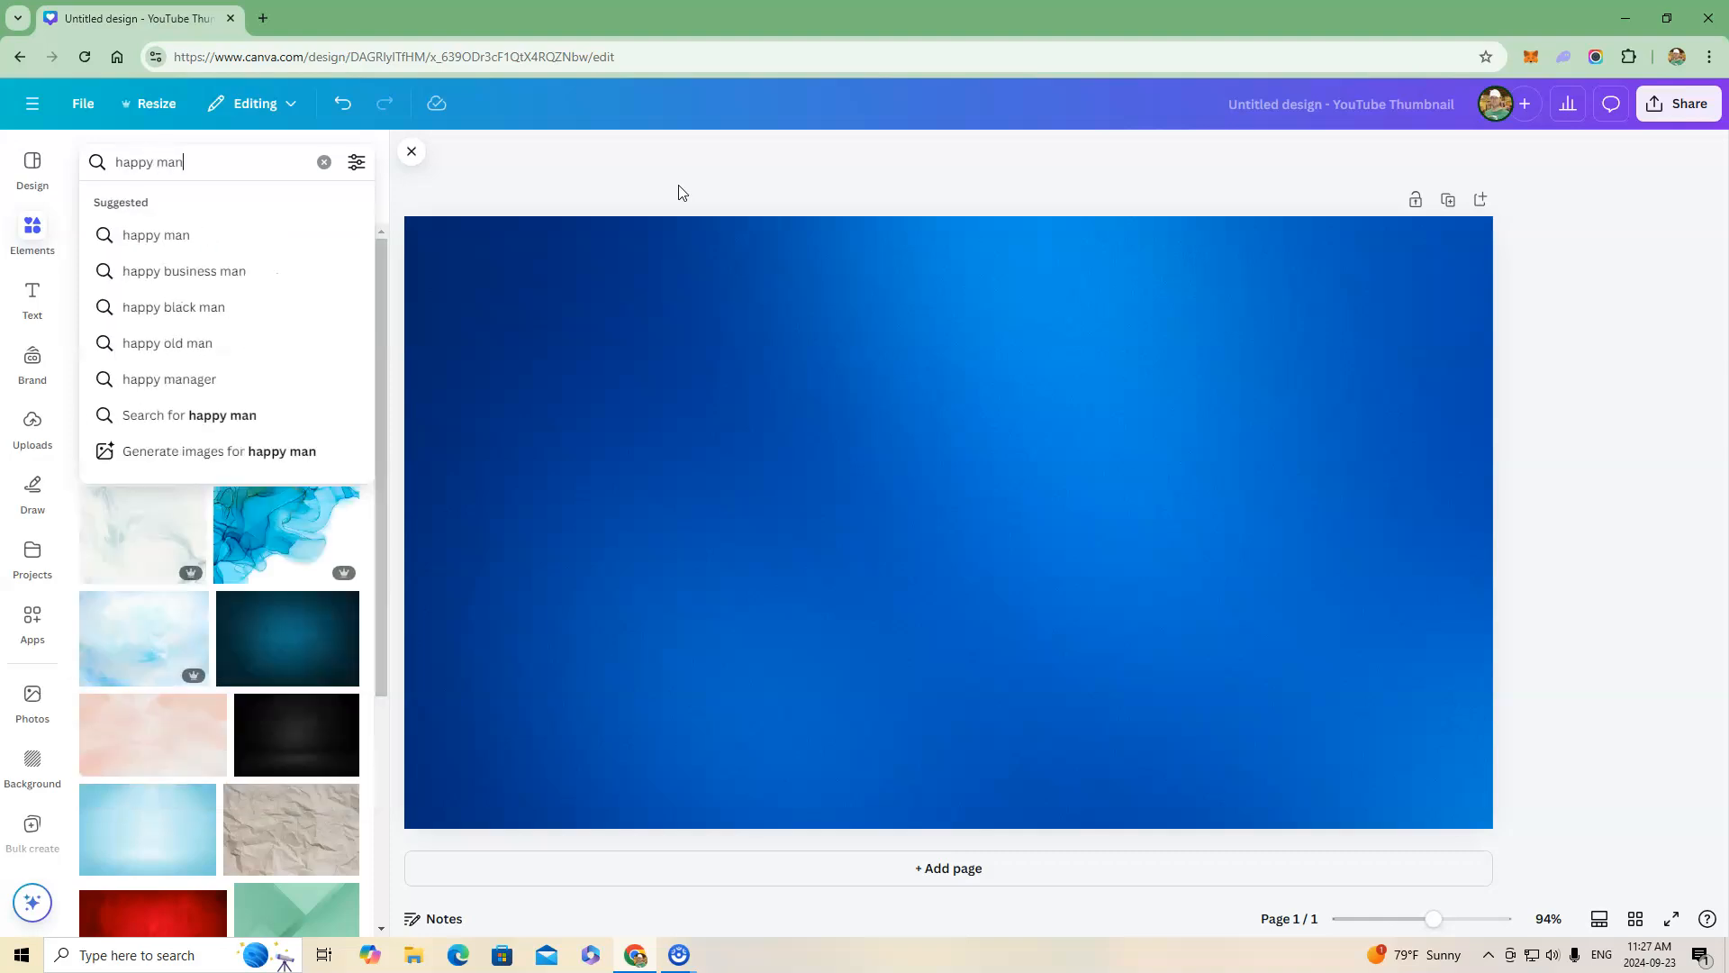
pyautogui.press('Return')
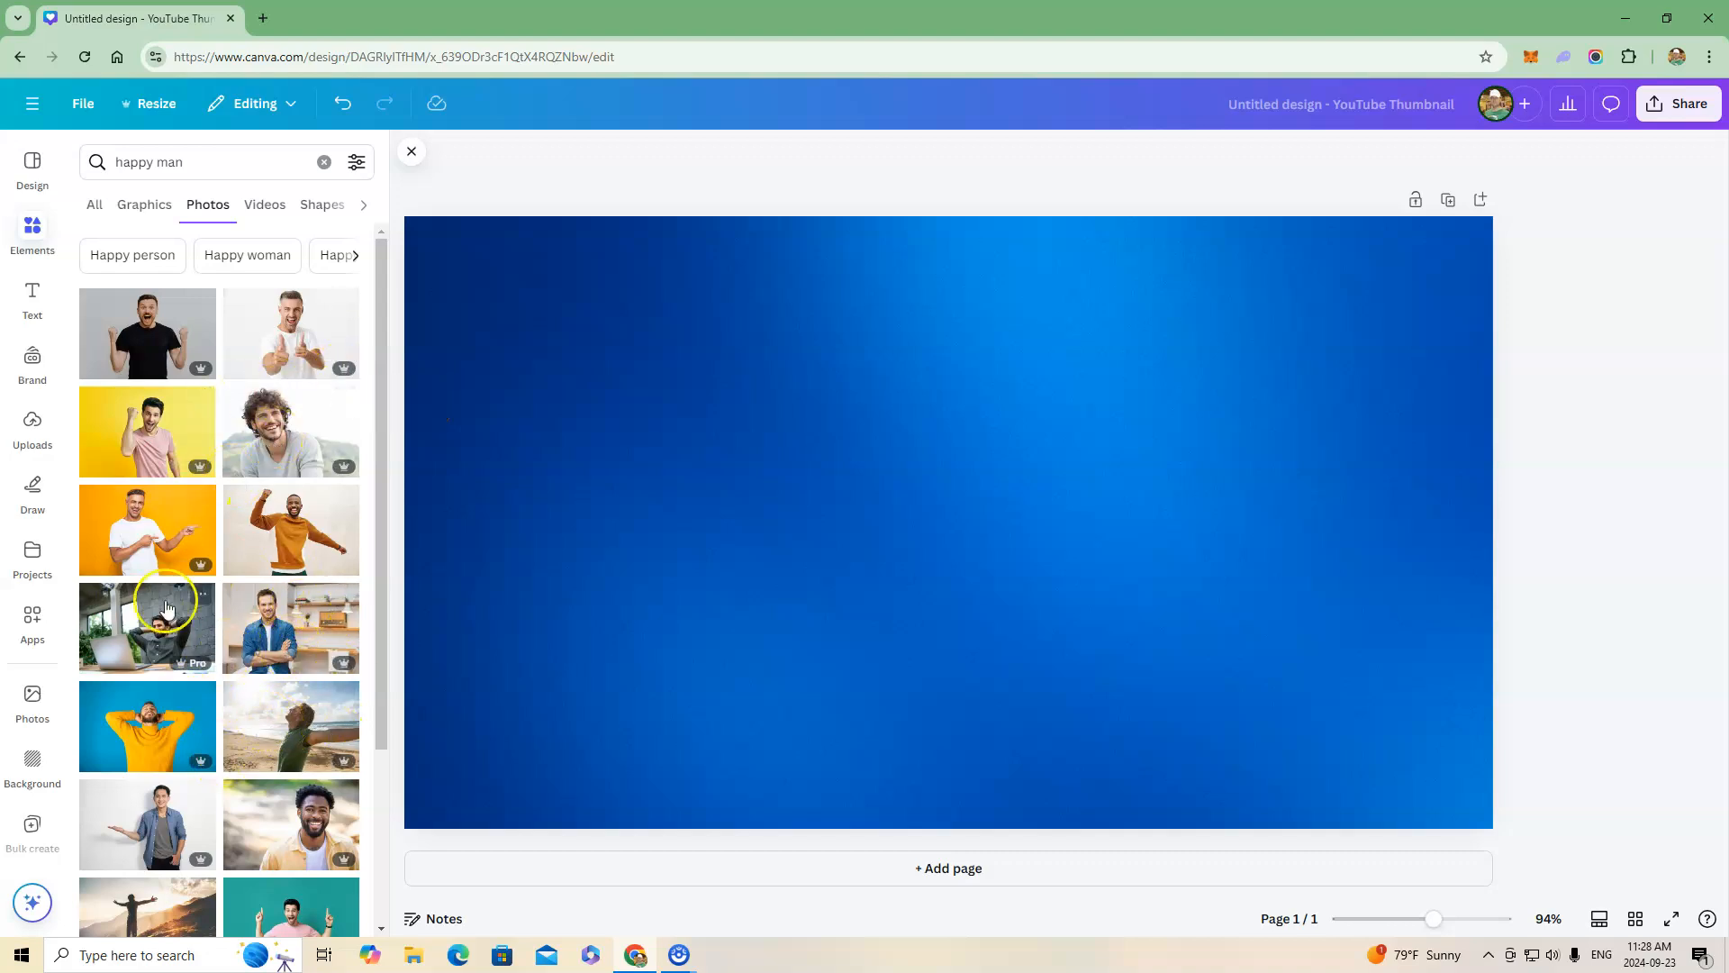
# Insert the photo of the pointing man in a white T-shirt on orange and scale it down slightly
pyautogui.click(151, 533)
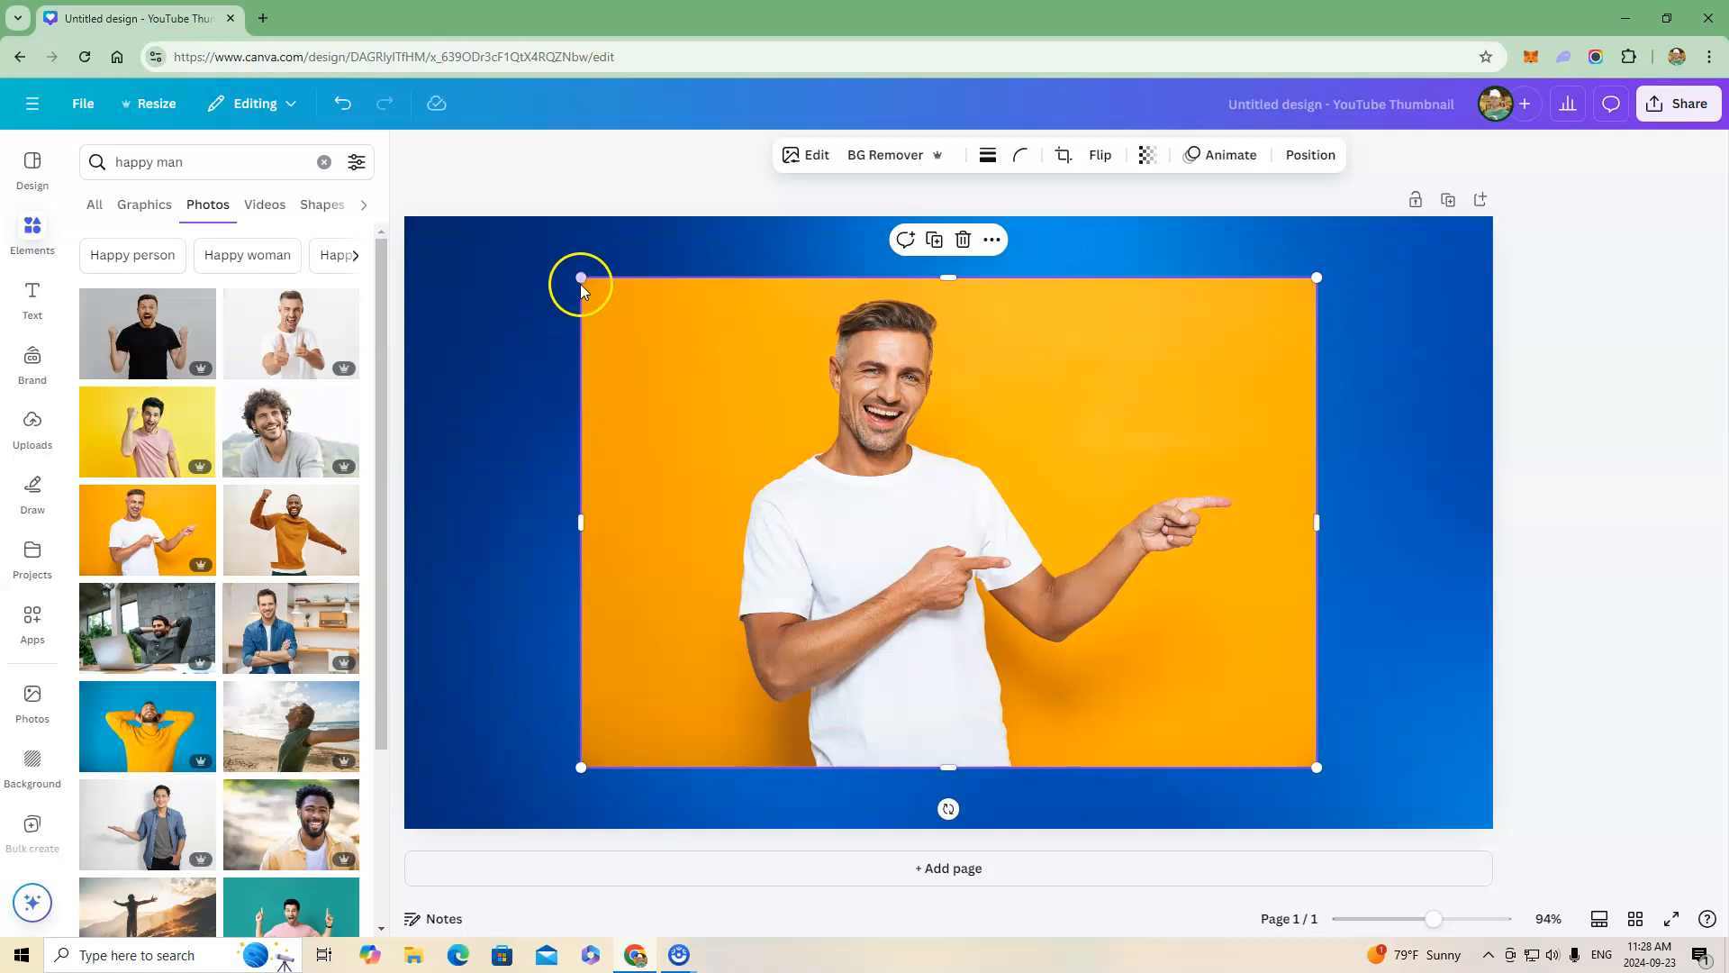
pyautogui.moveTo(579, 283); pyautogui.dragTo(607, 369)
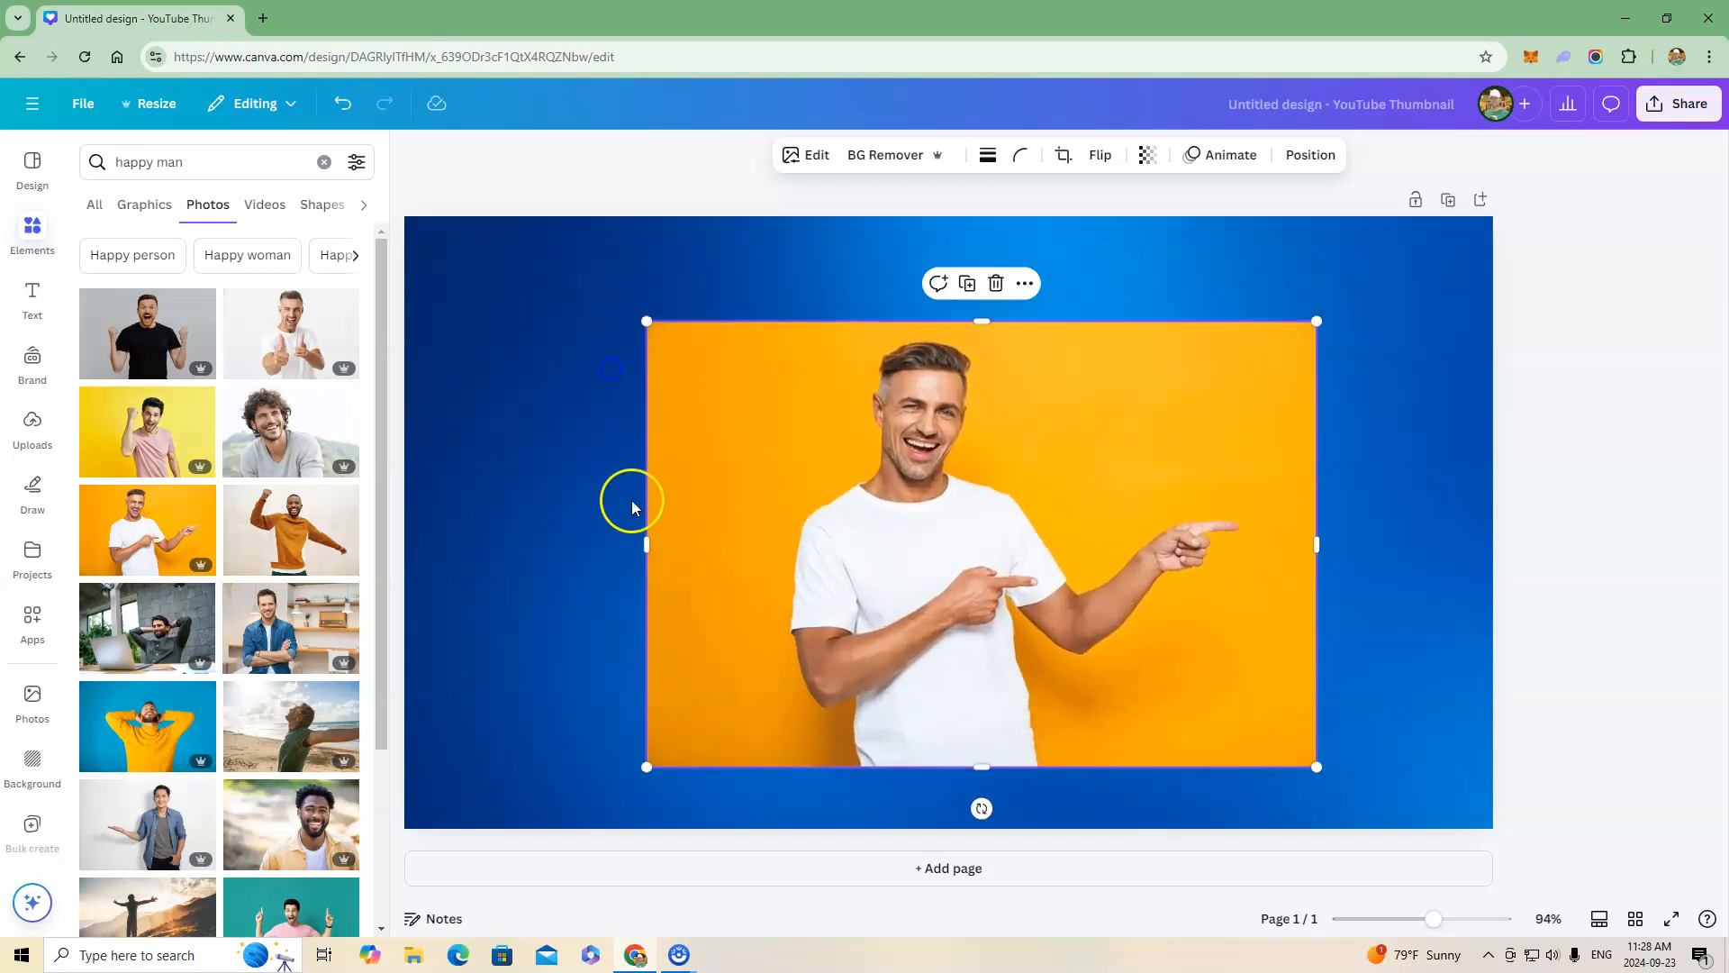
pyautogui.moveTo(645, 767); pyautogui.dragTo(674, 745)
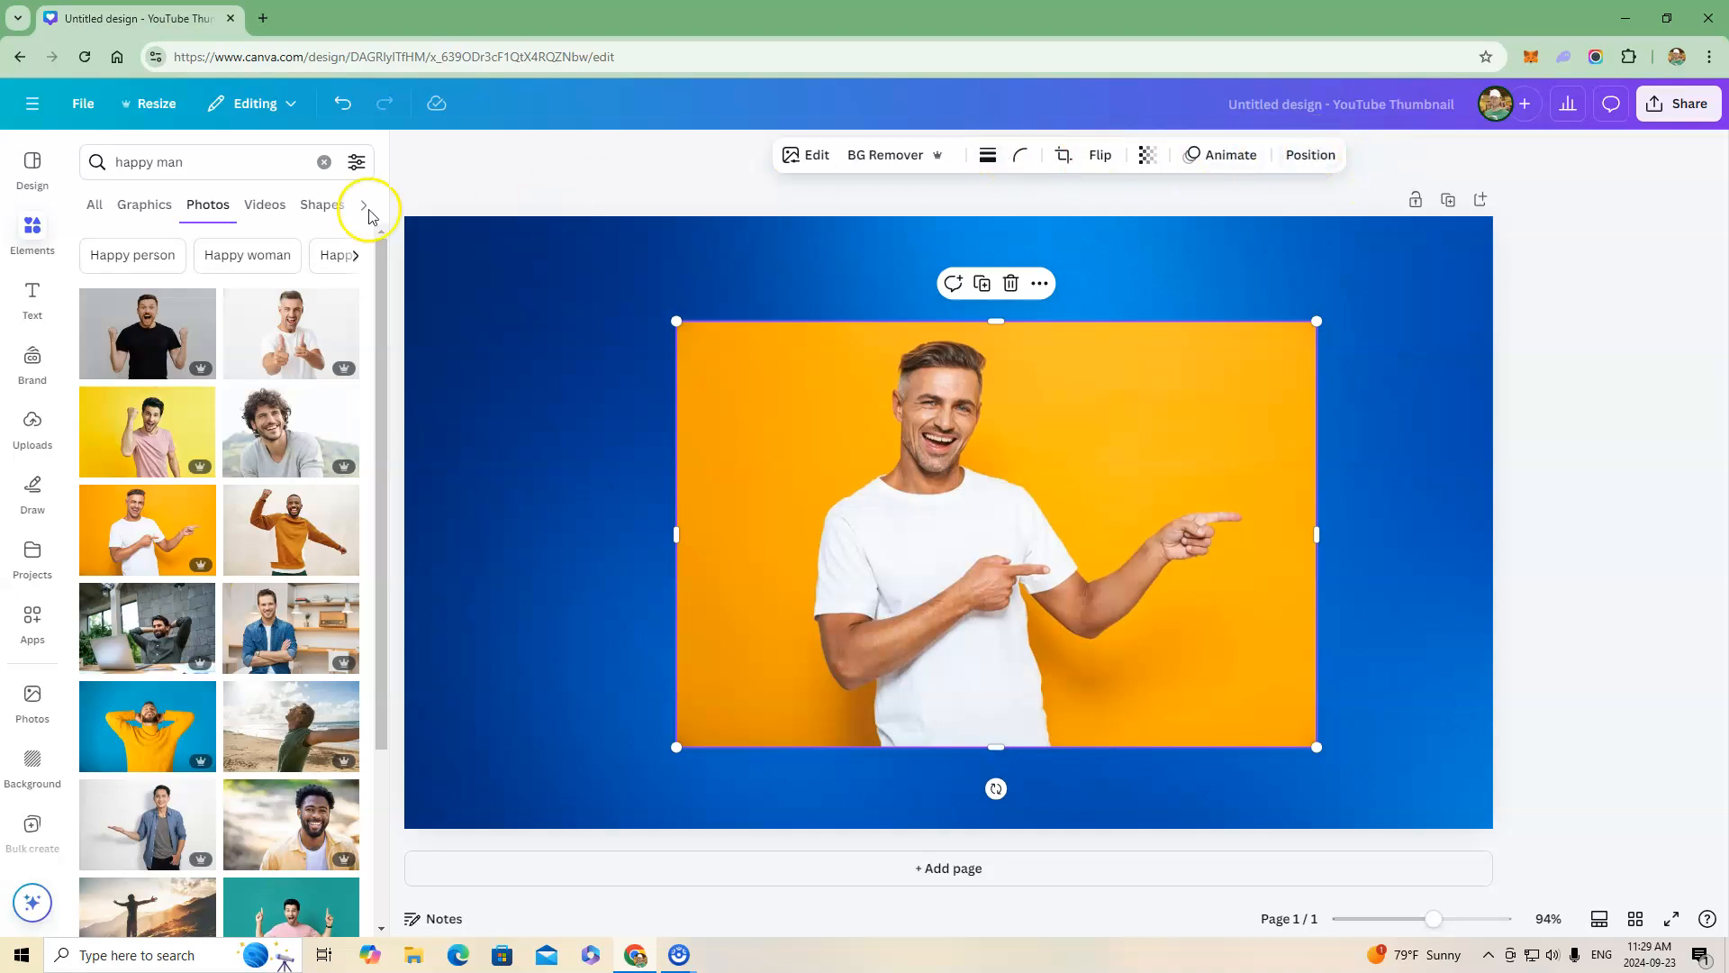
# Remove the man photo's background and move the cutout to the lower-left corner of the thumbnail
pyautogui.click(889, 156)
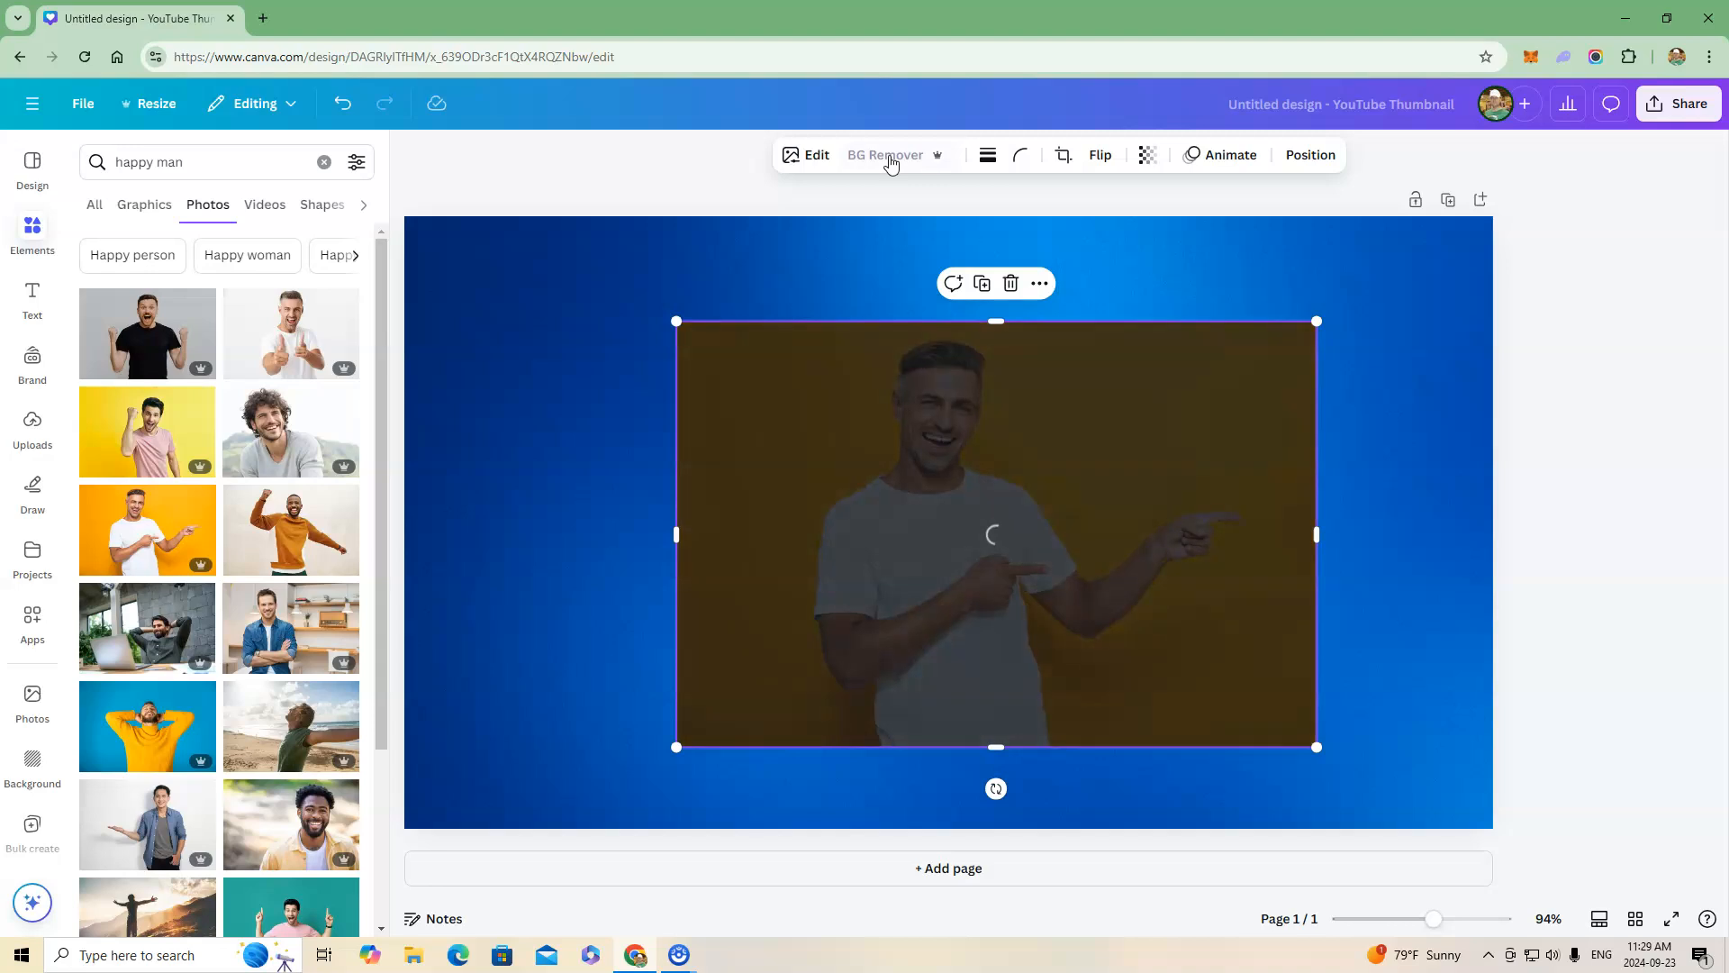
pyautogui.click(1635, 507)
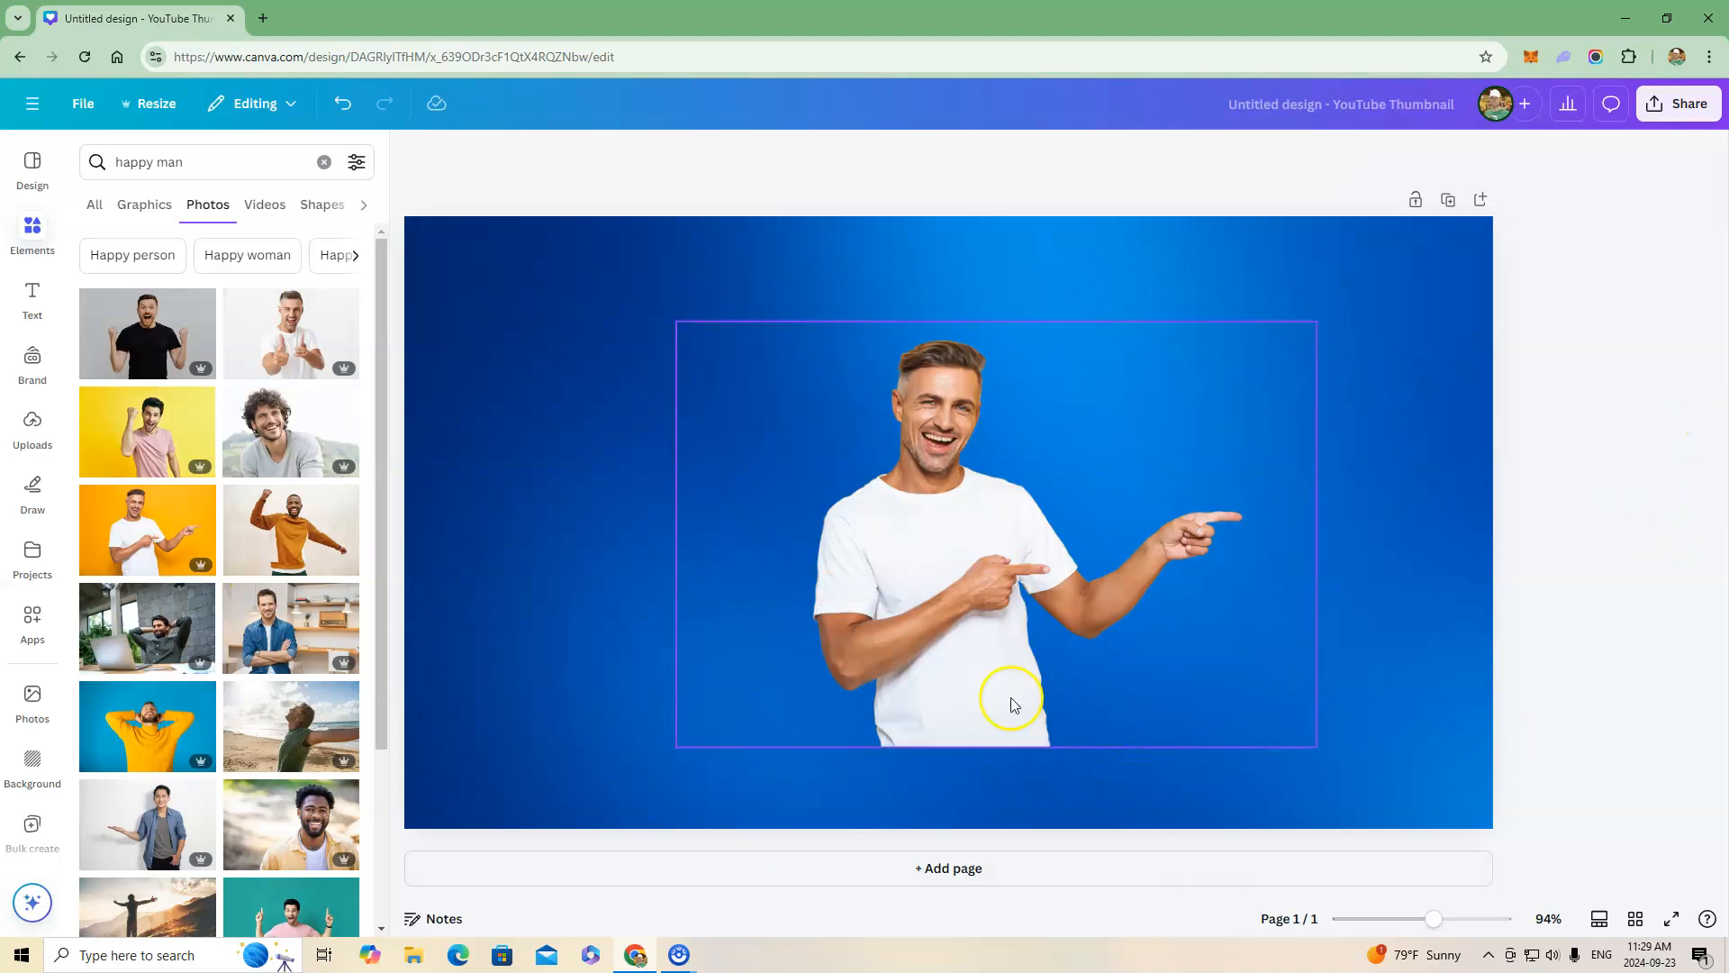
pyautogui.moveTo(984, 705); pyautogui.dragTo(615, 784)
pyautogui.click(1544, 475)
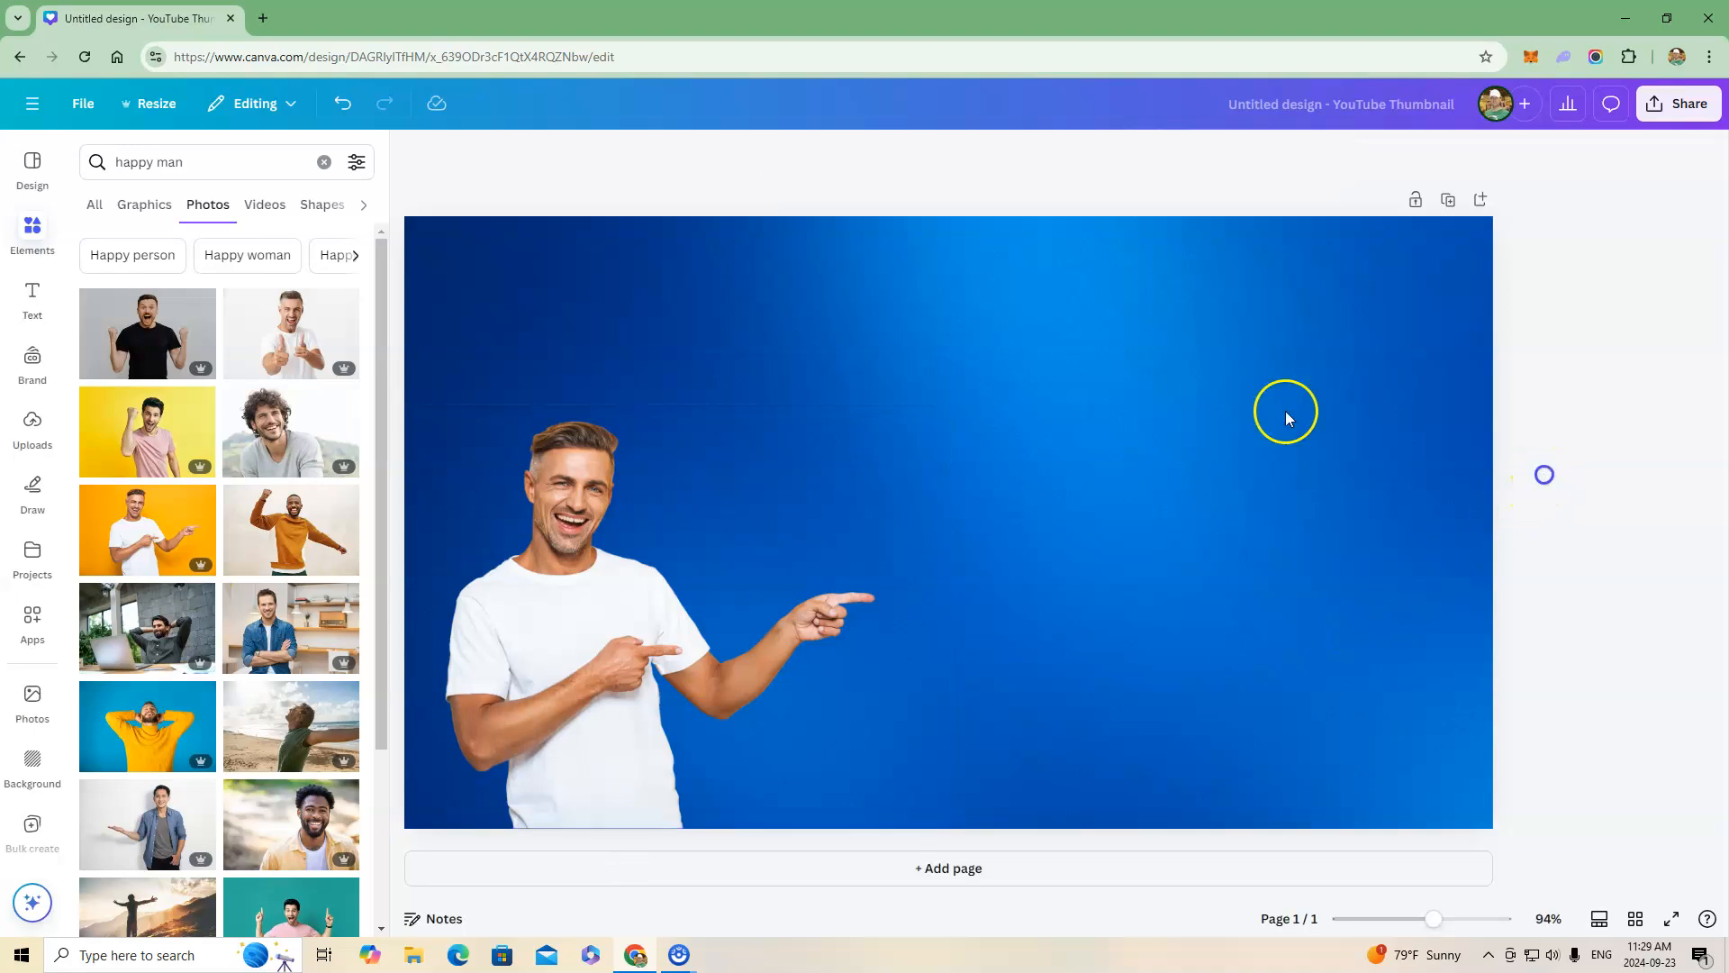
# Add a heading text box reading "The best Online Marketing Course"
pyautogui.click(40, 302)
pyautogui.click(247, 420)
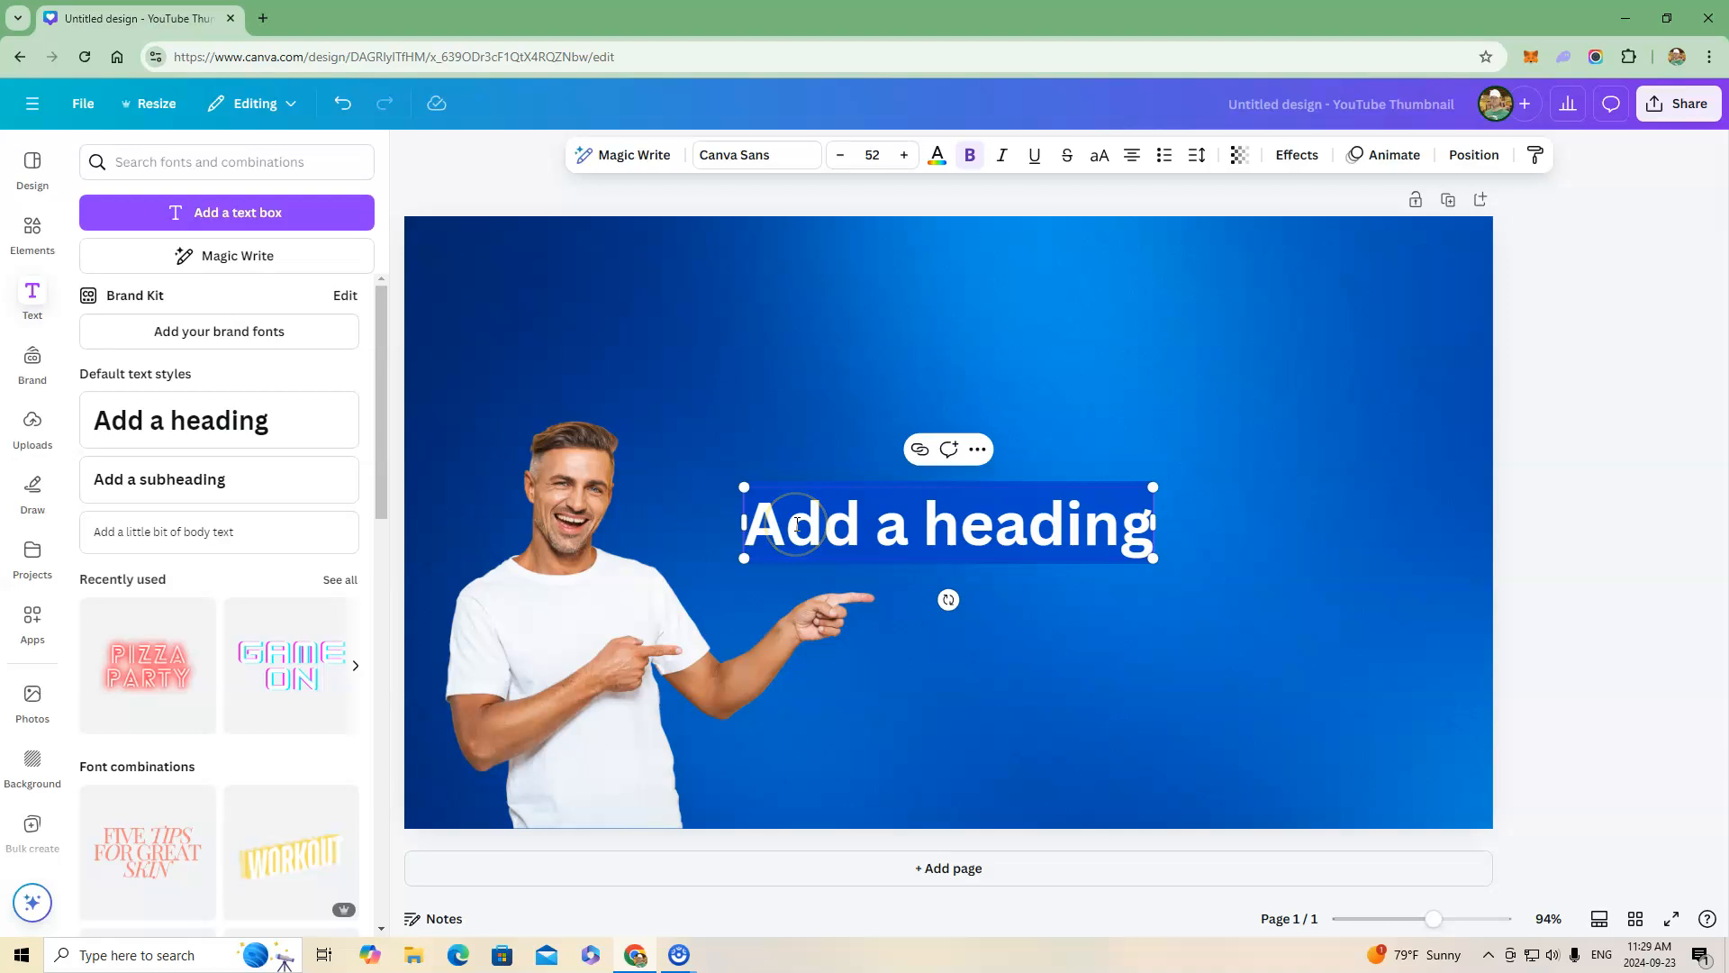
pyautogui.write('The be')
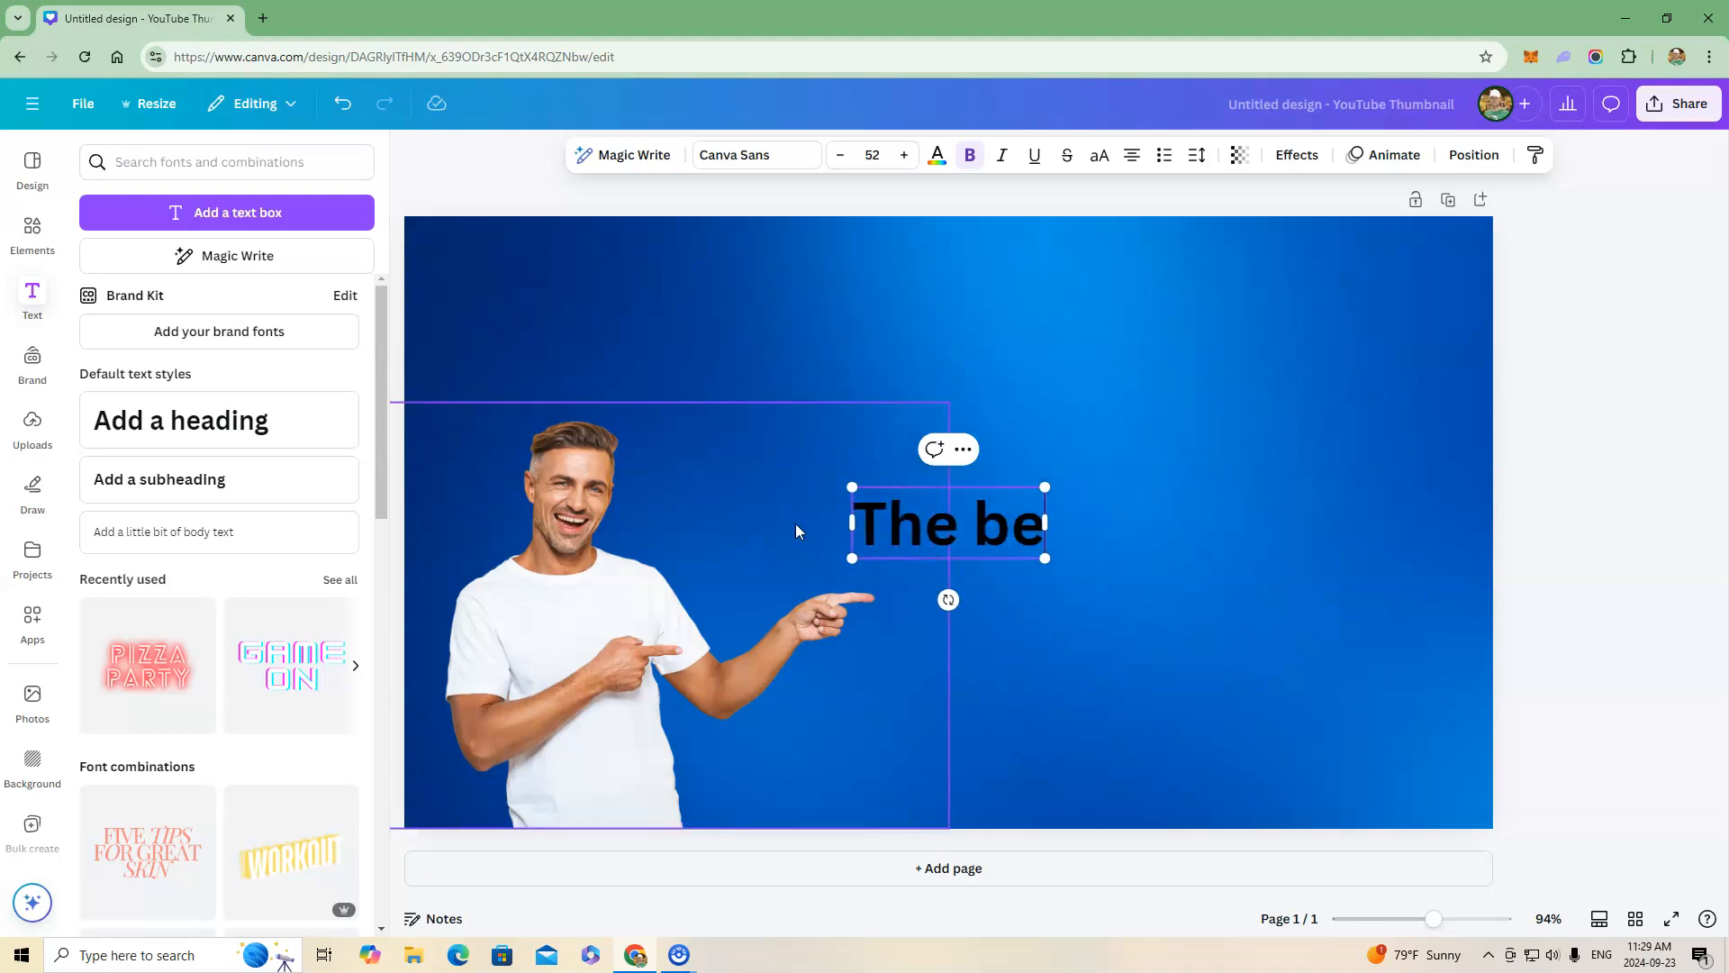
pyautogui.write('st Online')
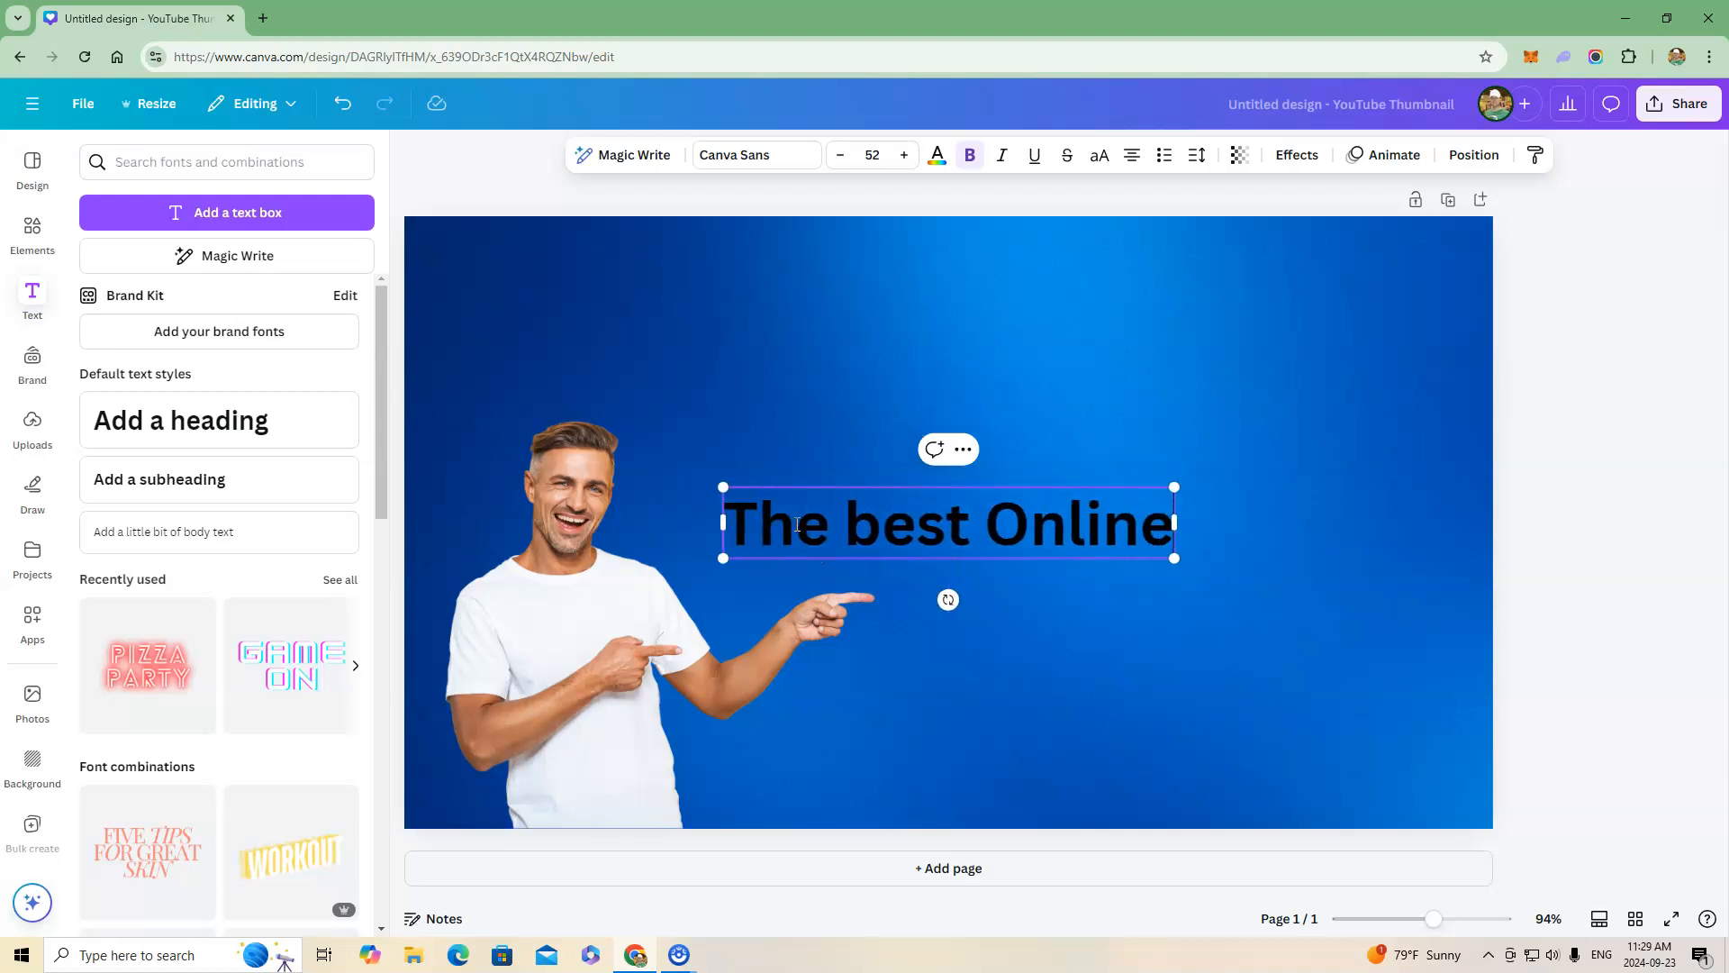
pyautogui.write(' M')
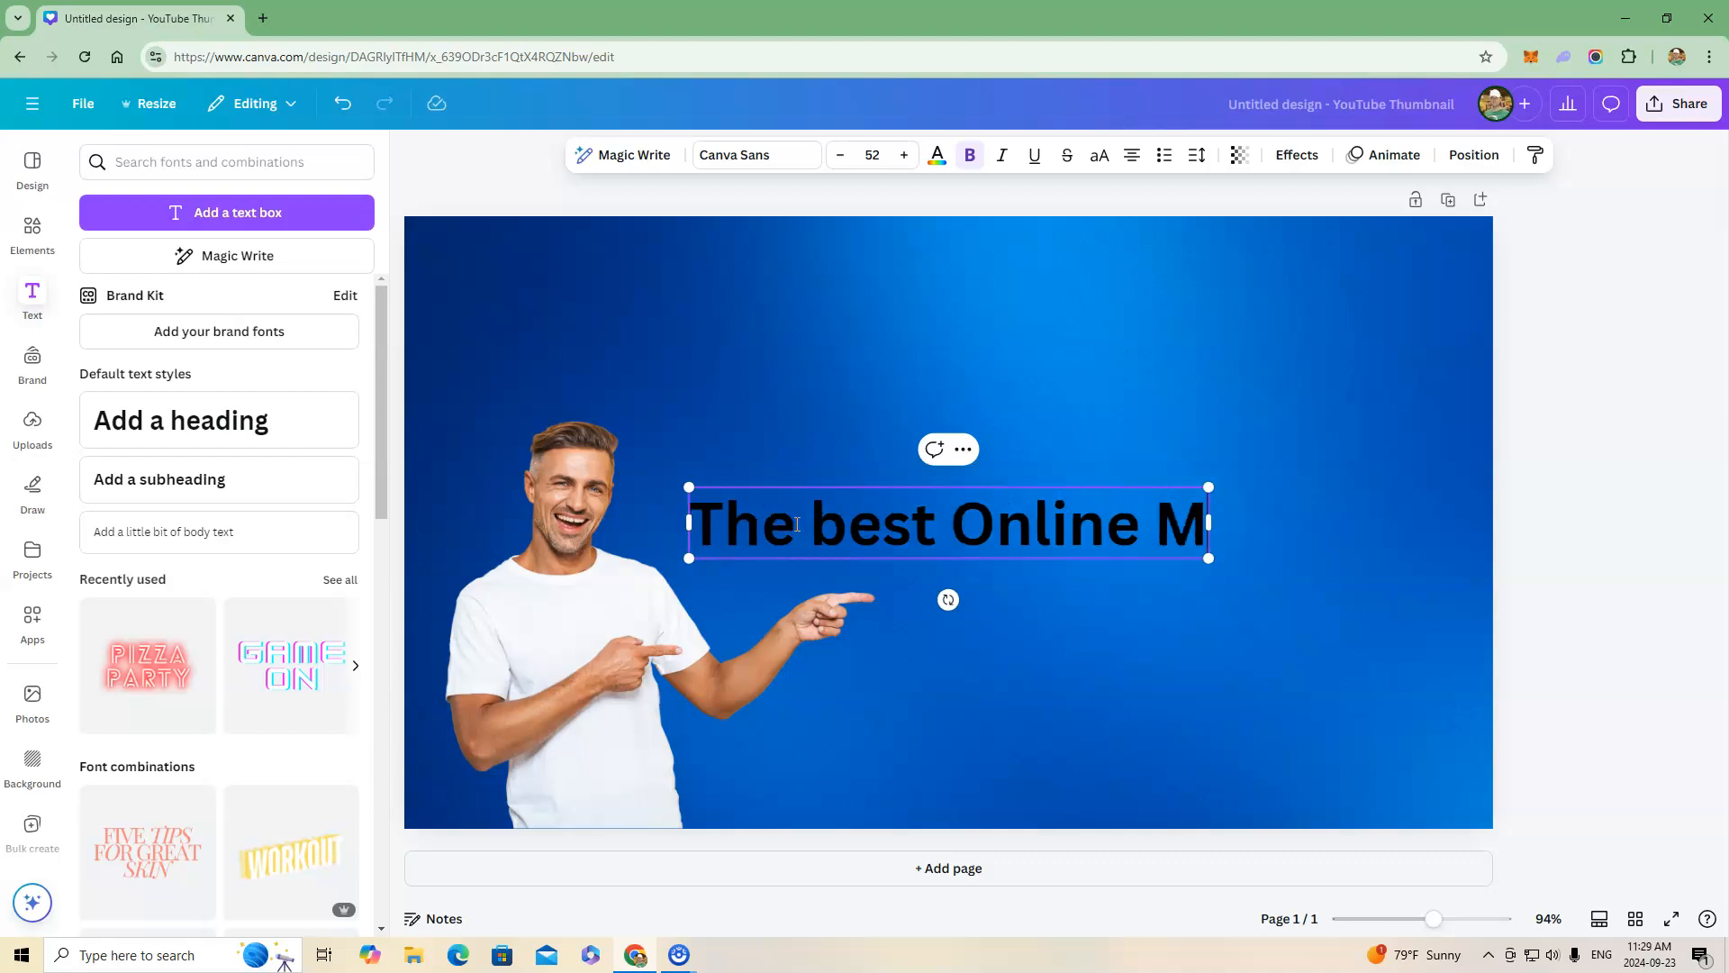
pyautogui.write('arketing')
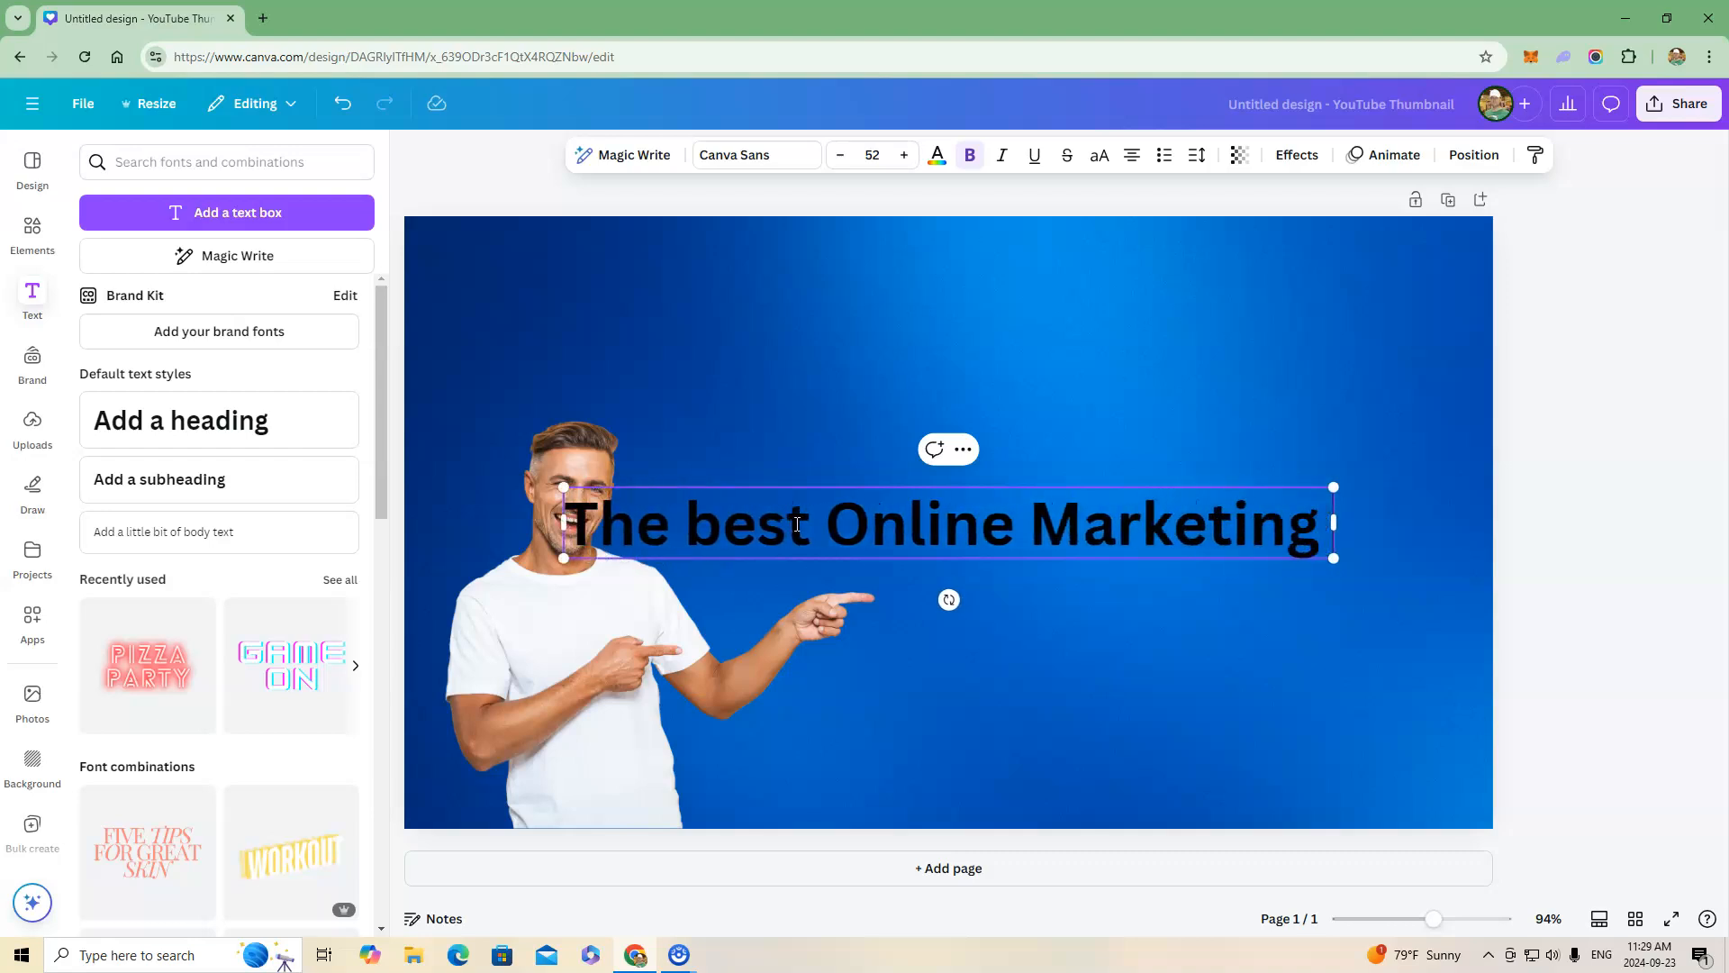
pyautogui.write(' Course')
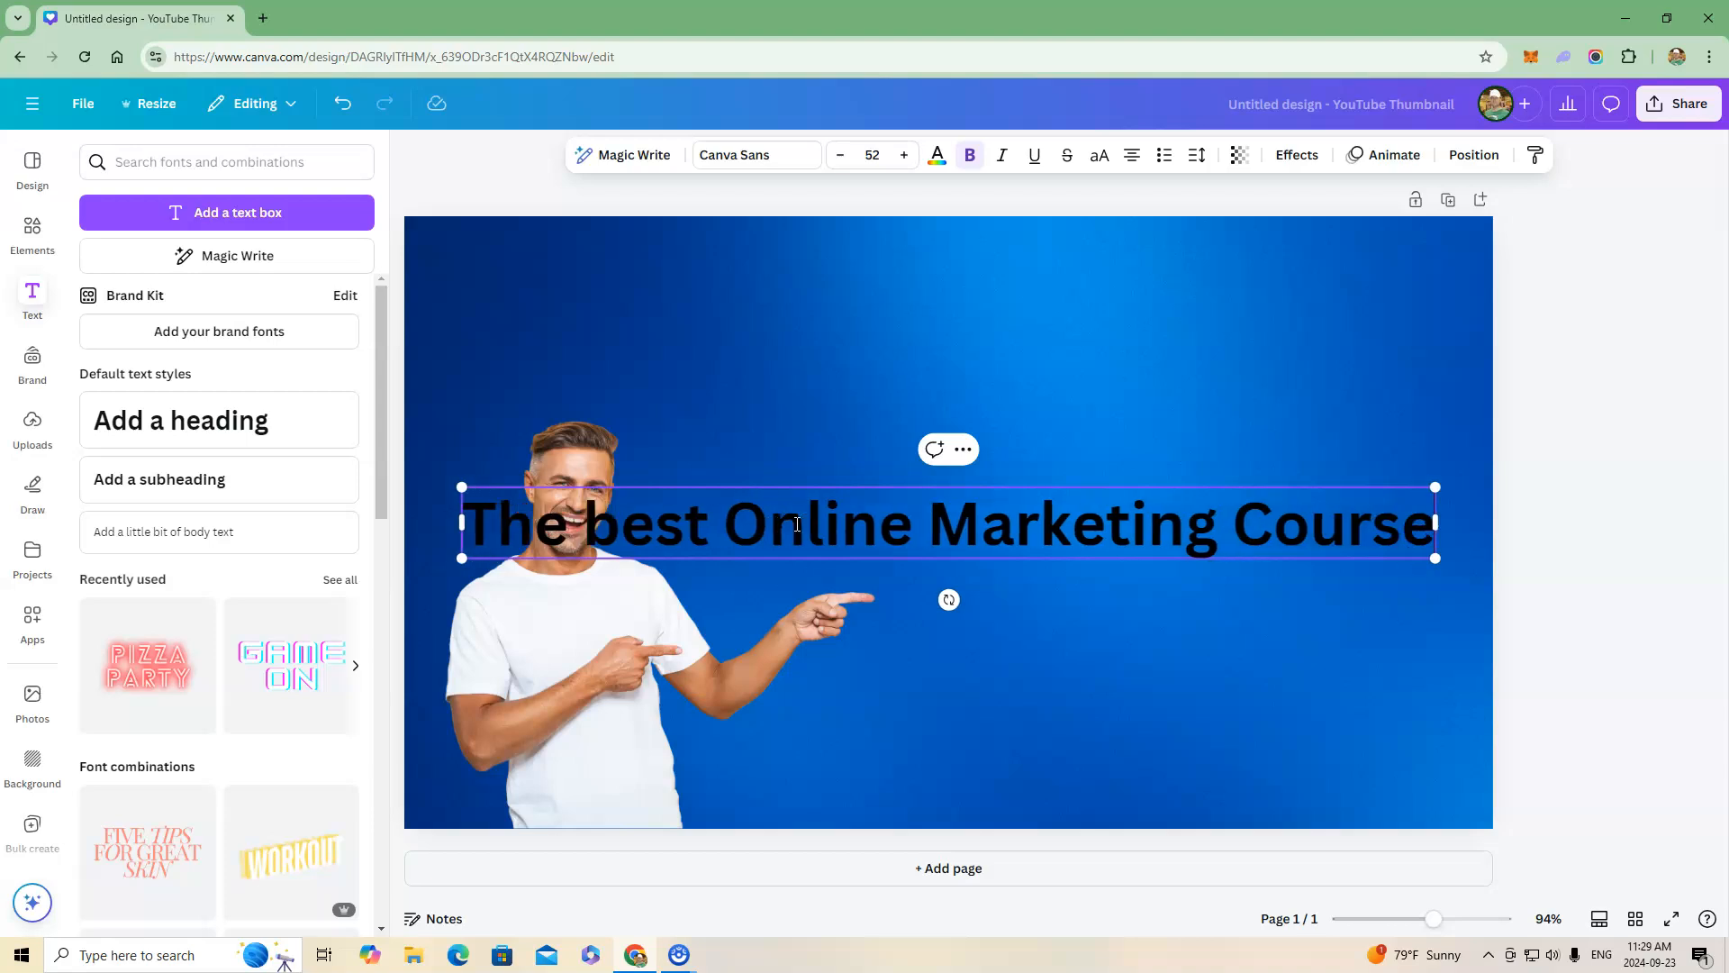
pyautogui.click(498, 204)
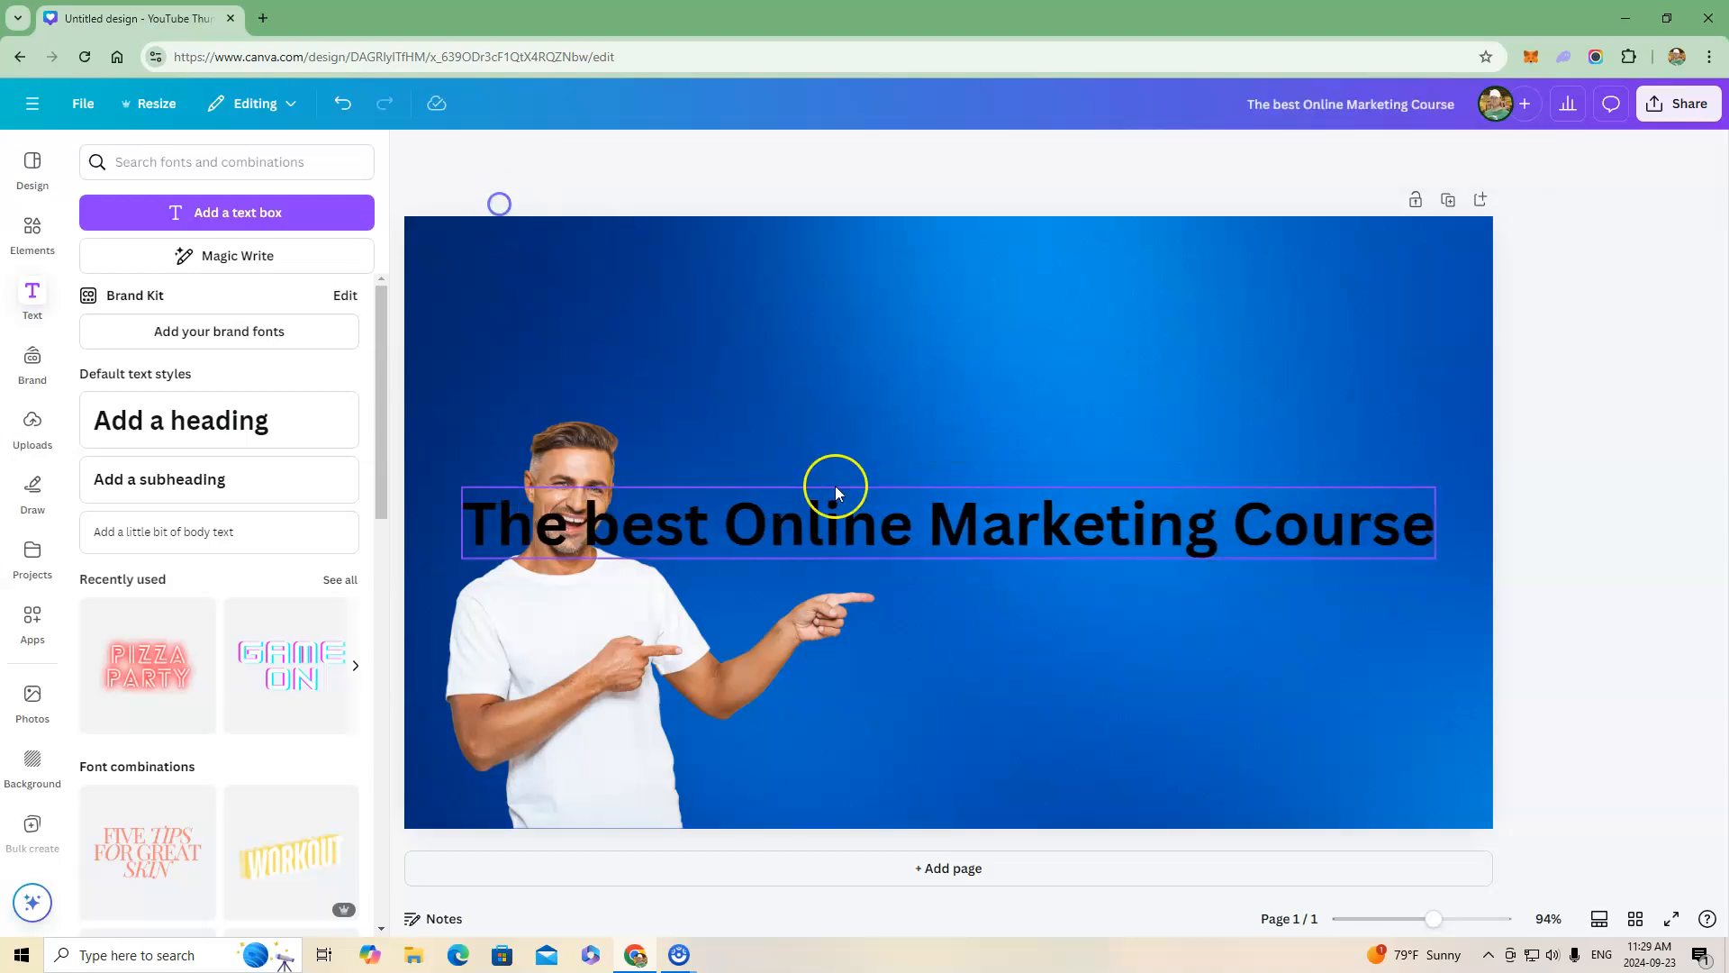
# Move the heading to the upper part of the thumbnail and capitalize "best" as "Best"
pyautogui.moveTo(780, 538); pyautogui.dragTo(784, 328)
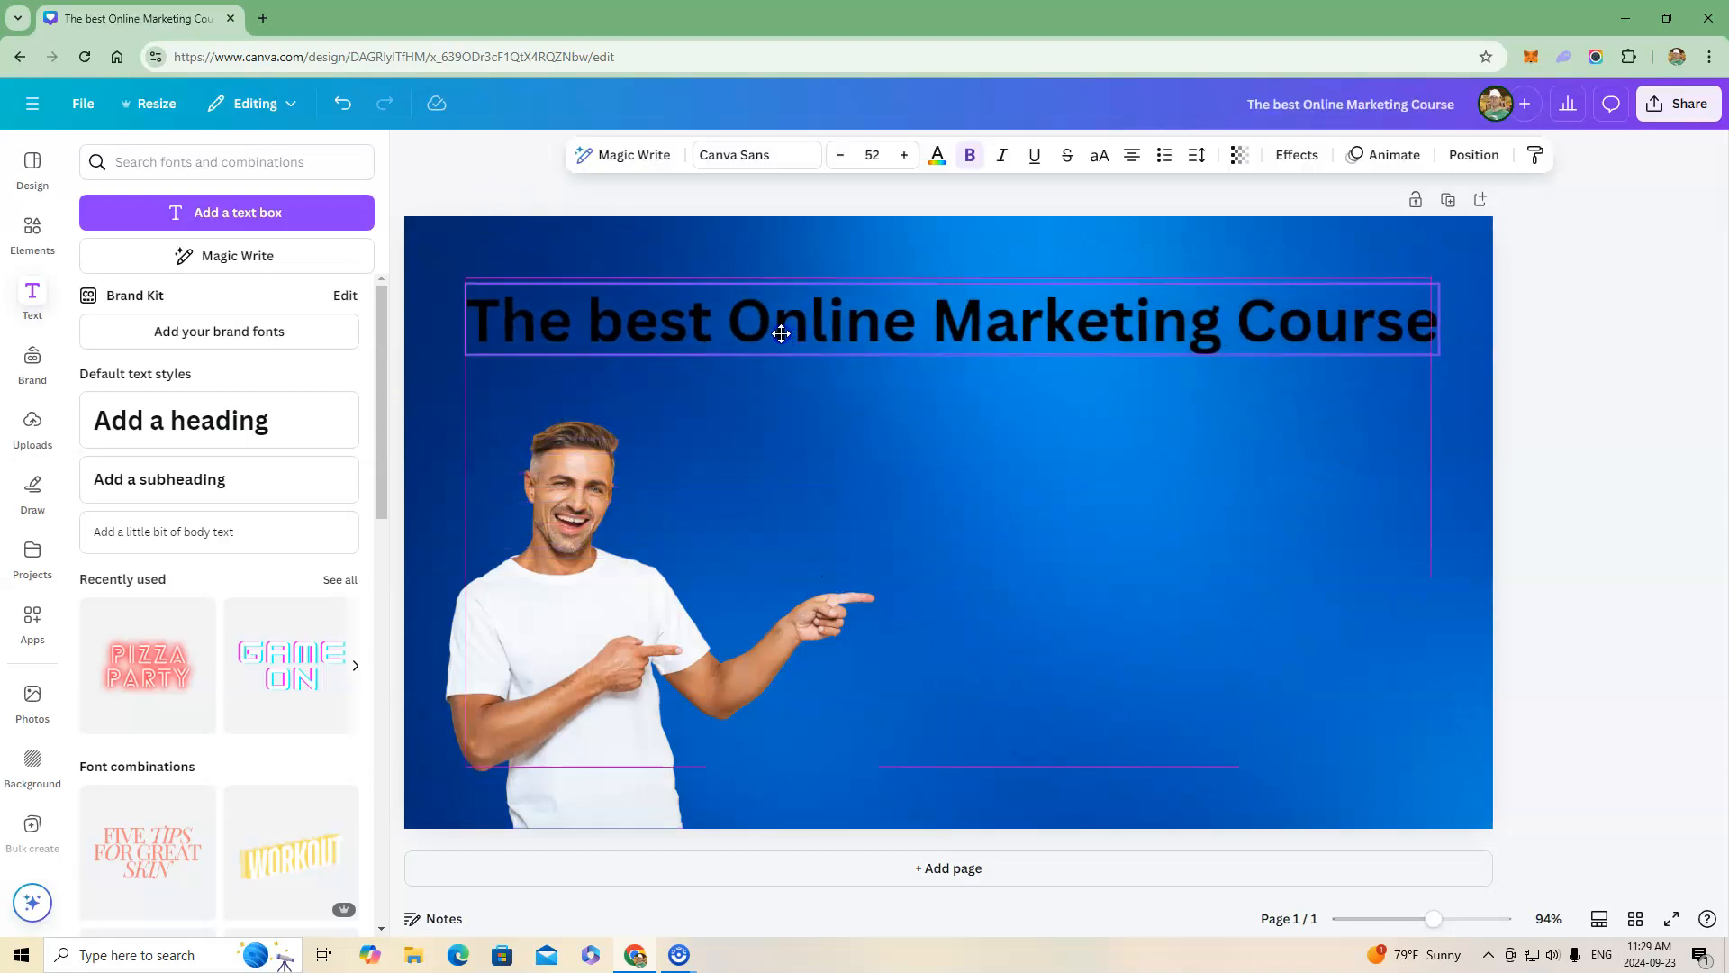
pyautogui.doubleClick(628, 327)
pyautogui.click(625, 328)
pyautogui.press('BackSpace')
pyautogui.write('B')
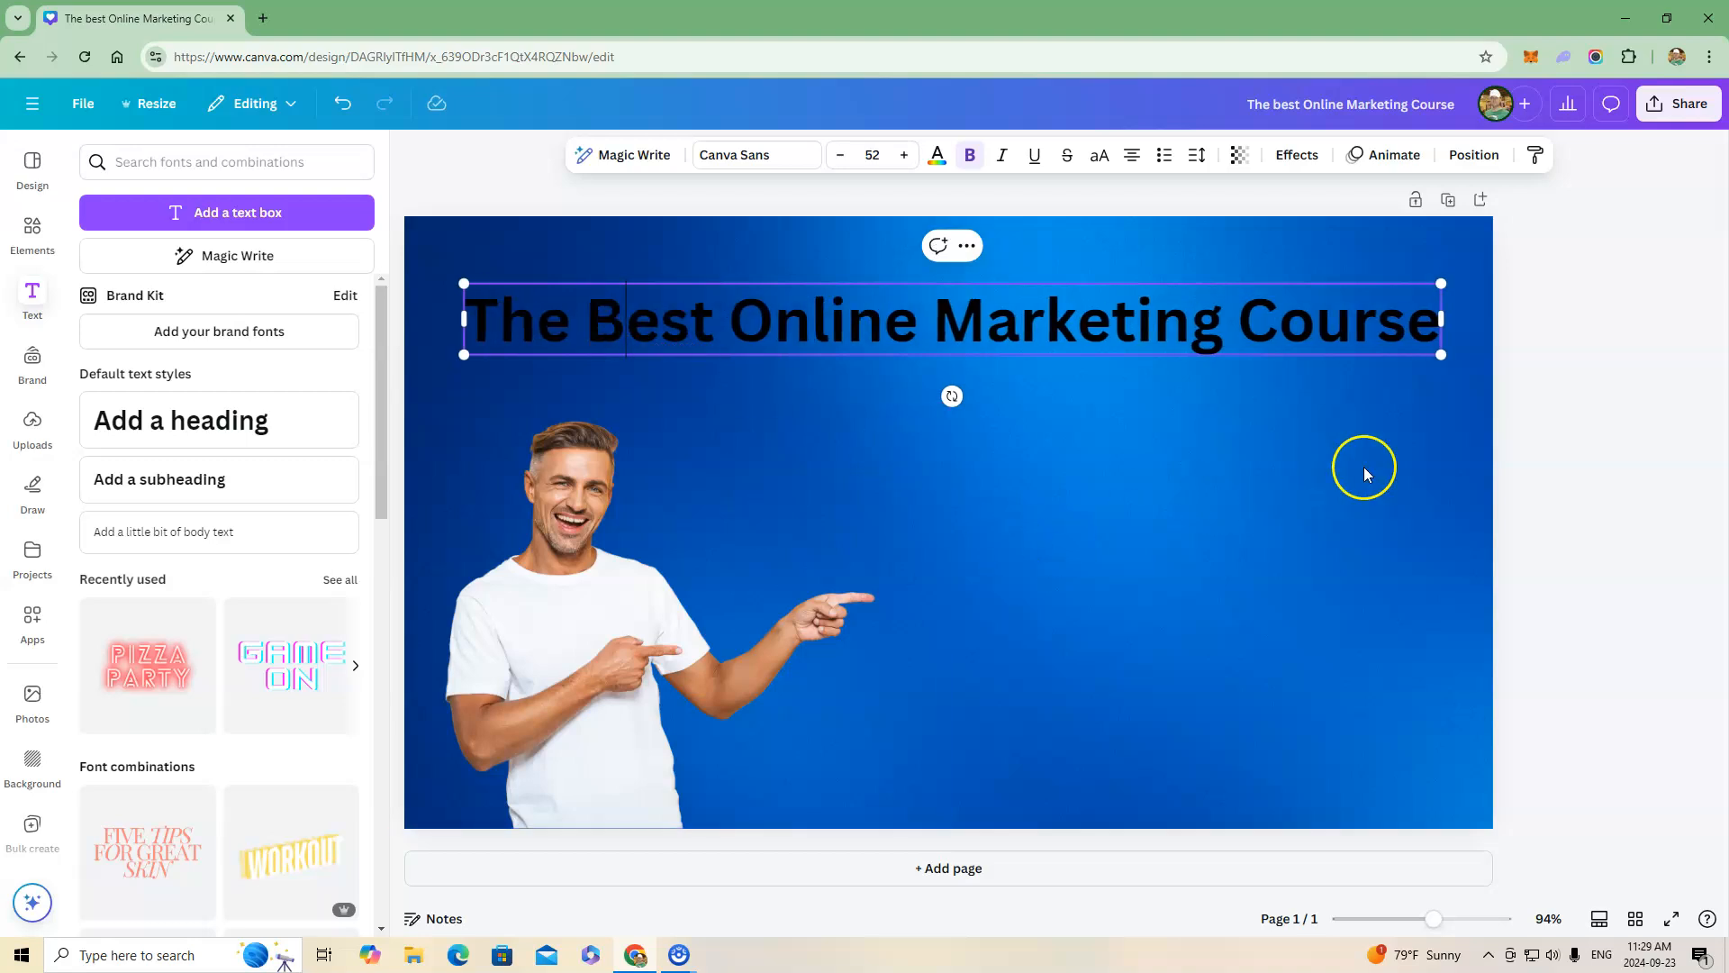
# Move the heading slightly higher on the thumbnail and set its font to Lilita One at size 55
pyautogui.click(1528, 463)
pyautogui.moveTo(745, 321); pyautogui.dragTo(740, 294)
pyautogui.click(797, 156)
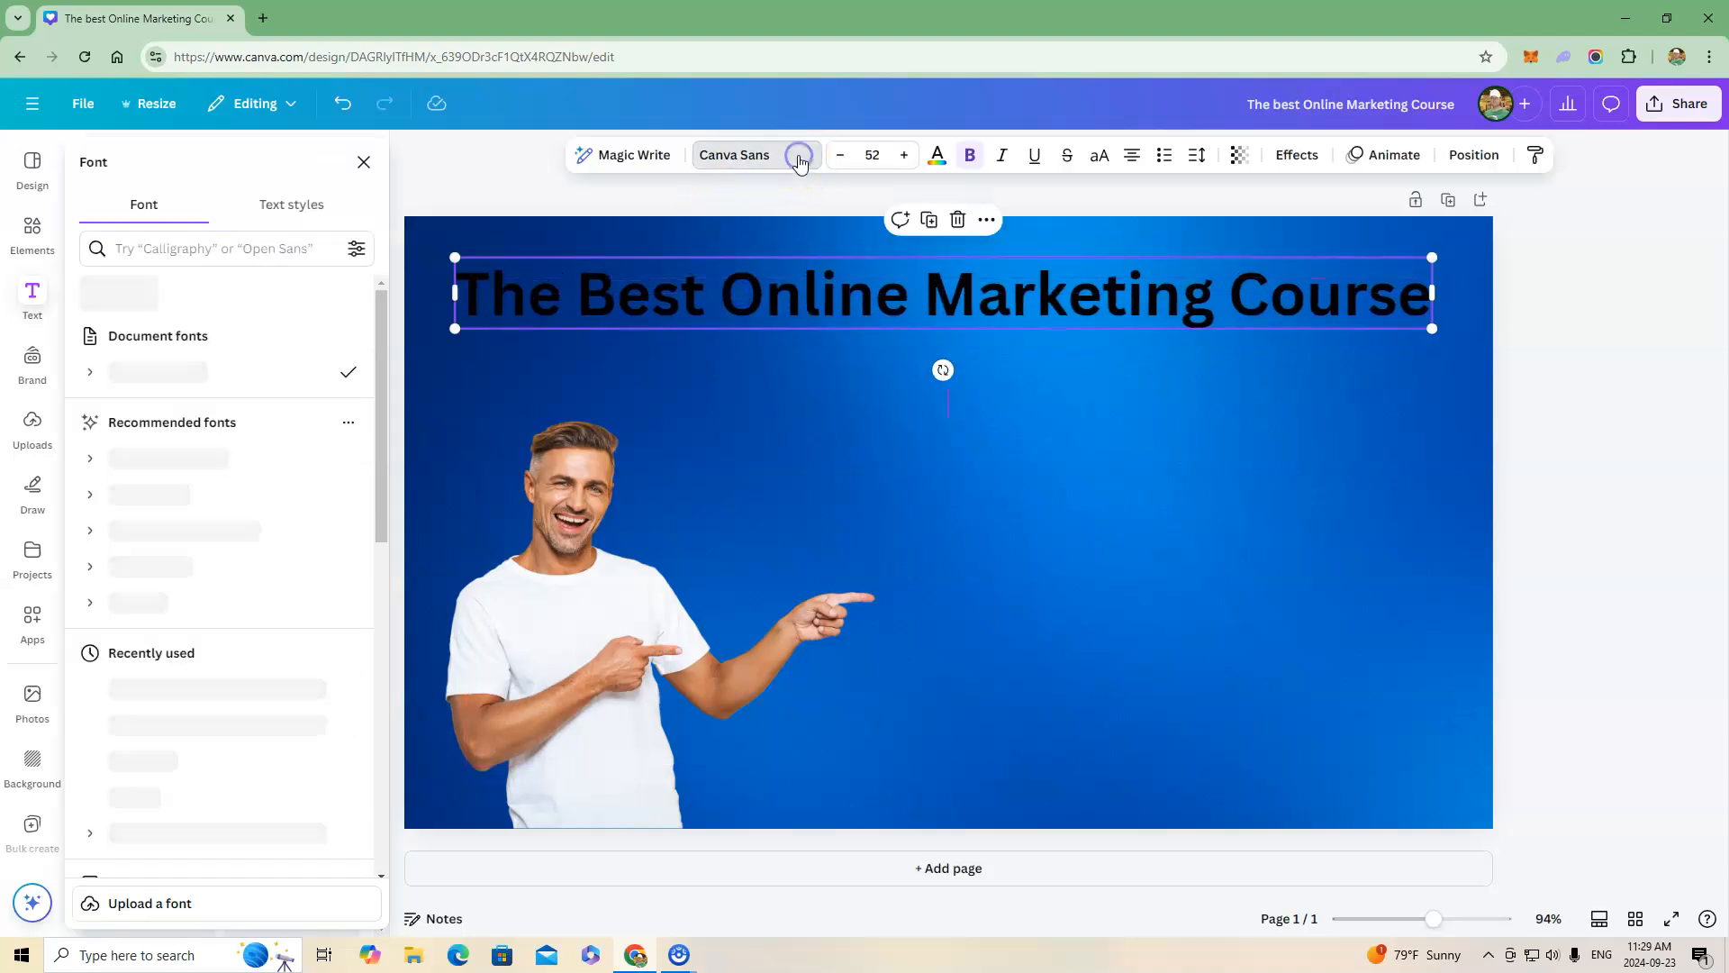
pyautogui.click(140, 688)
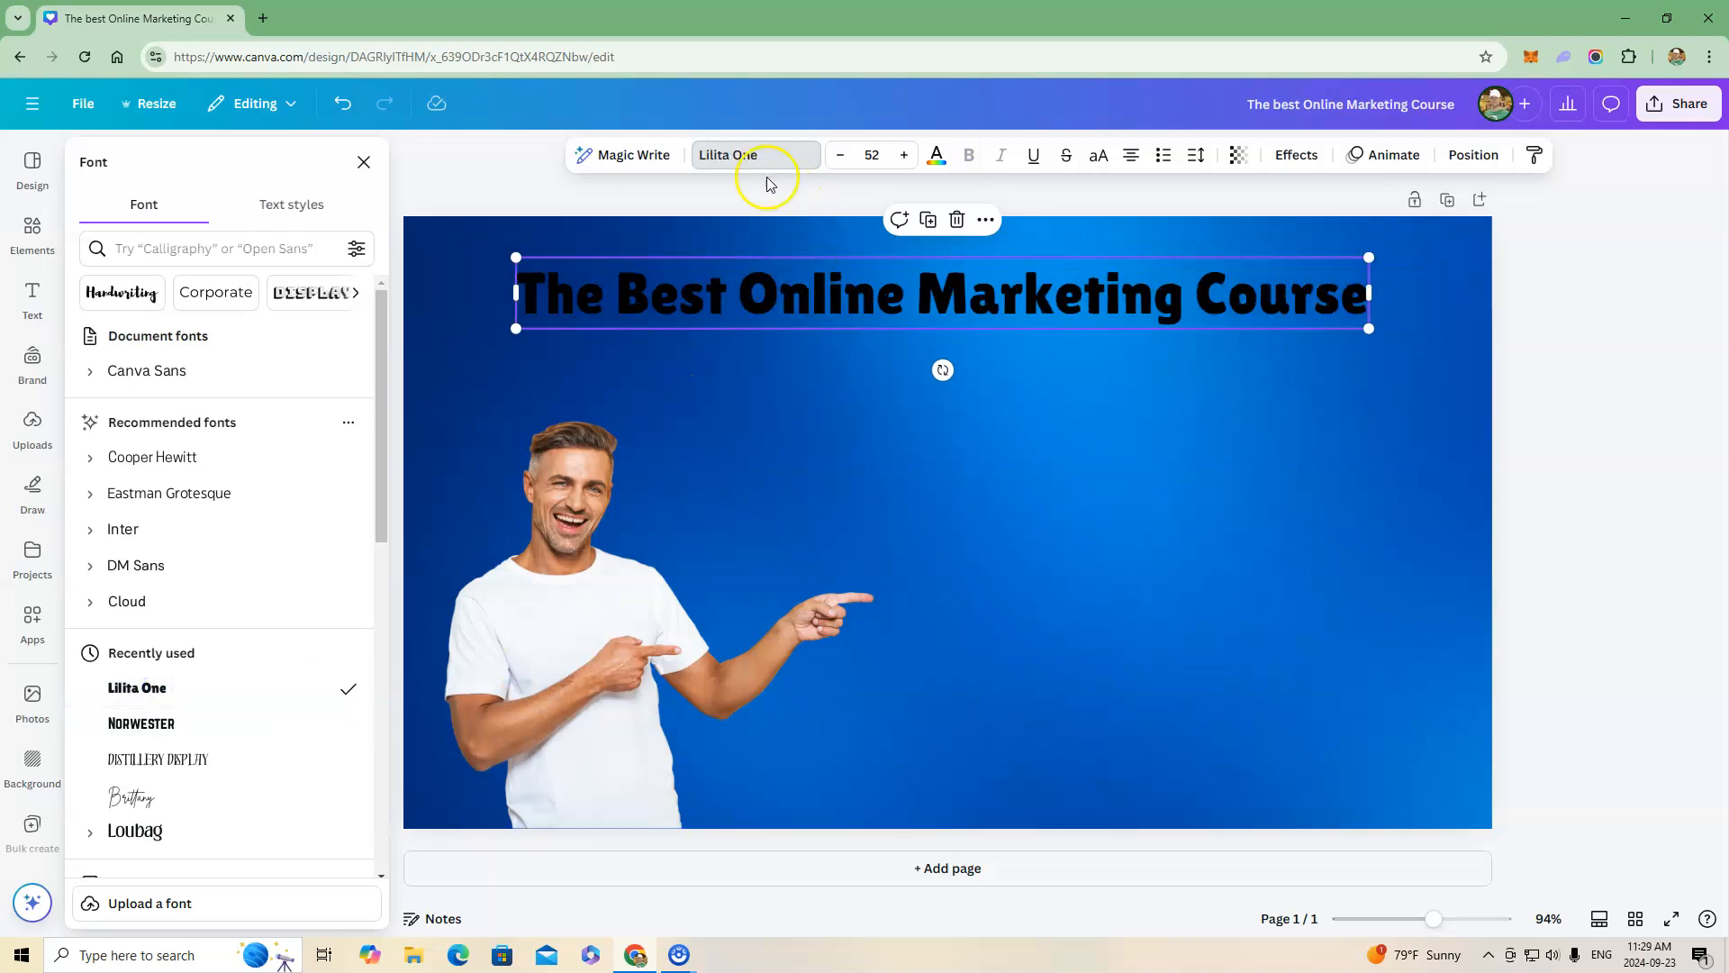
pyautogui.click(903, 156)
pyautogui.click(903, 156)
pyautogui.click(904, 156)
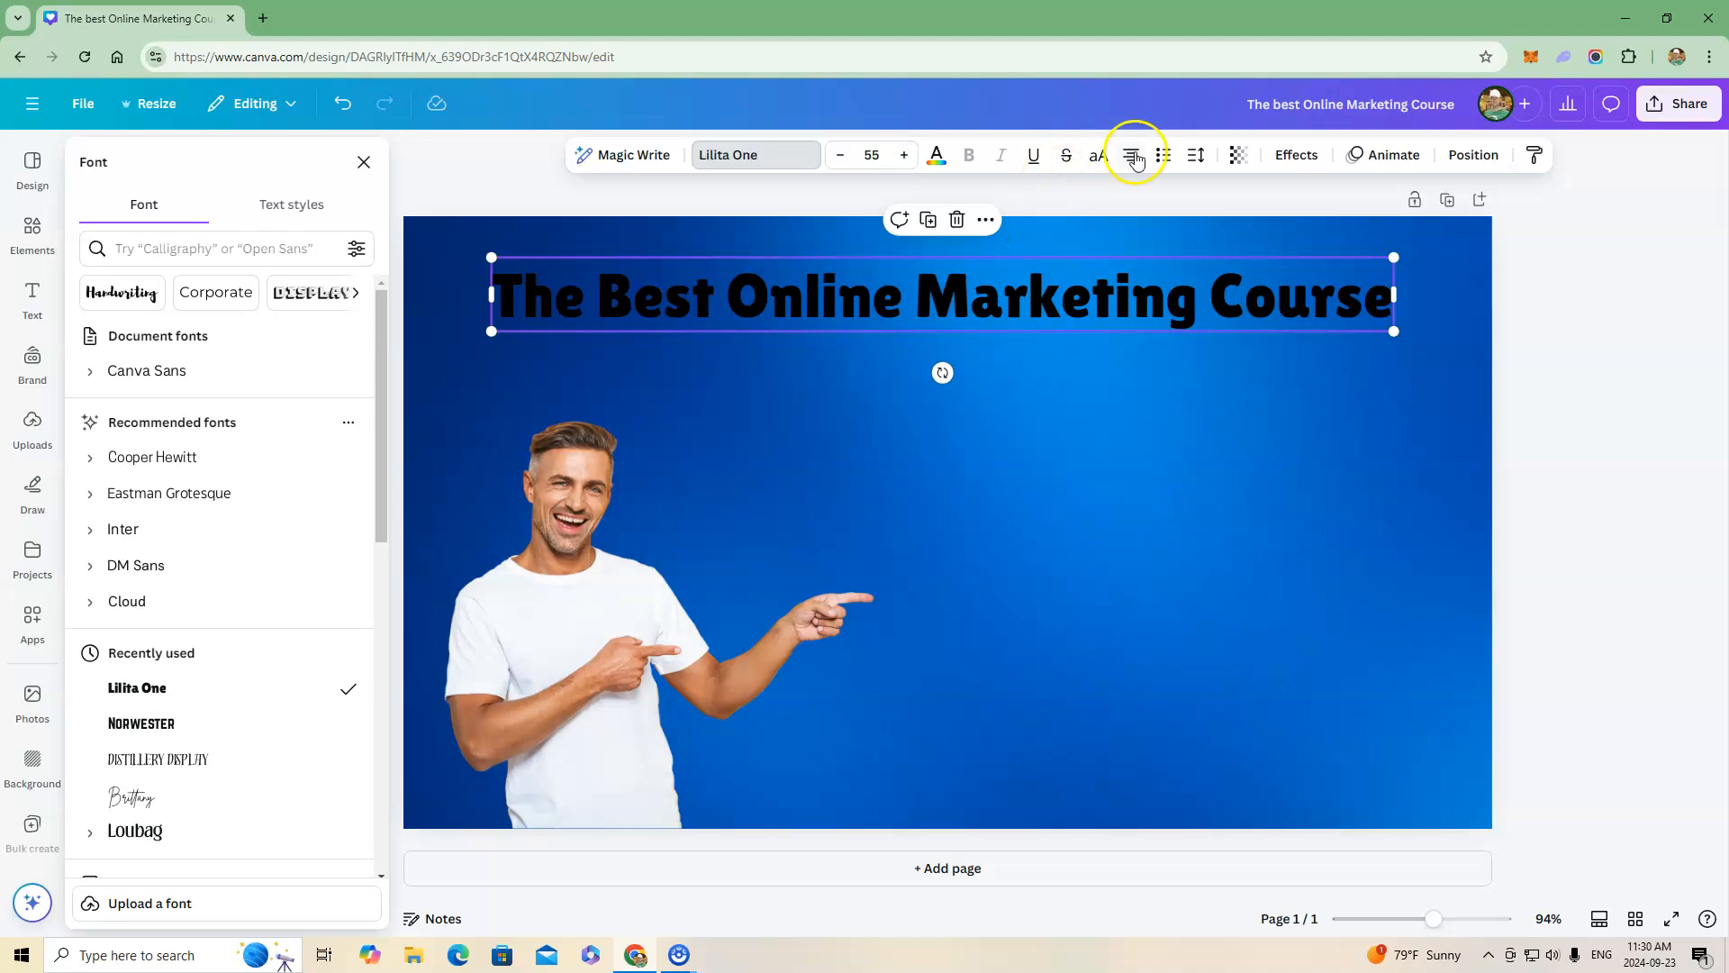
# Apply the Outline effect in red to the heading and change its text colour to white (#ffffff)
pyautogui.click(1310, 169)
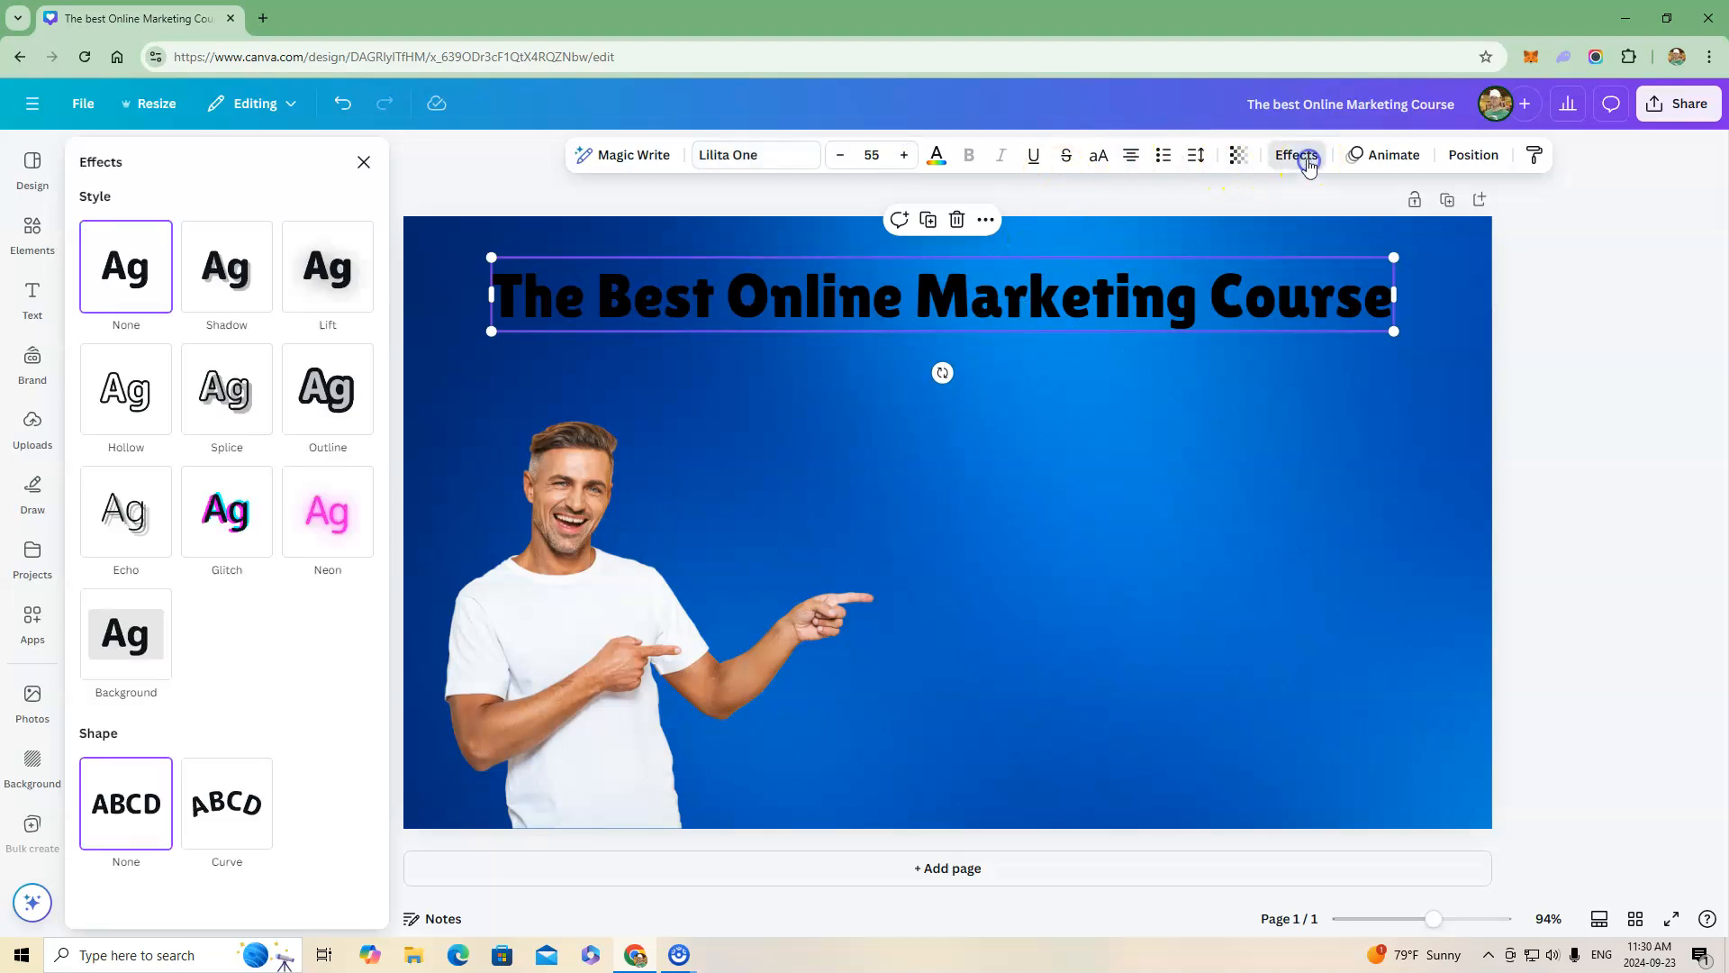
pyautogui.click(328, 397)
pyautogui.click(344, 540)
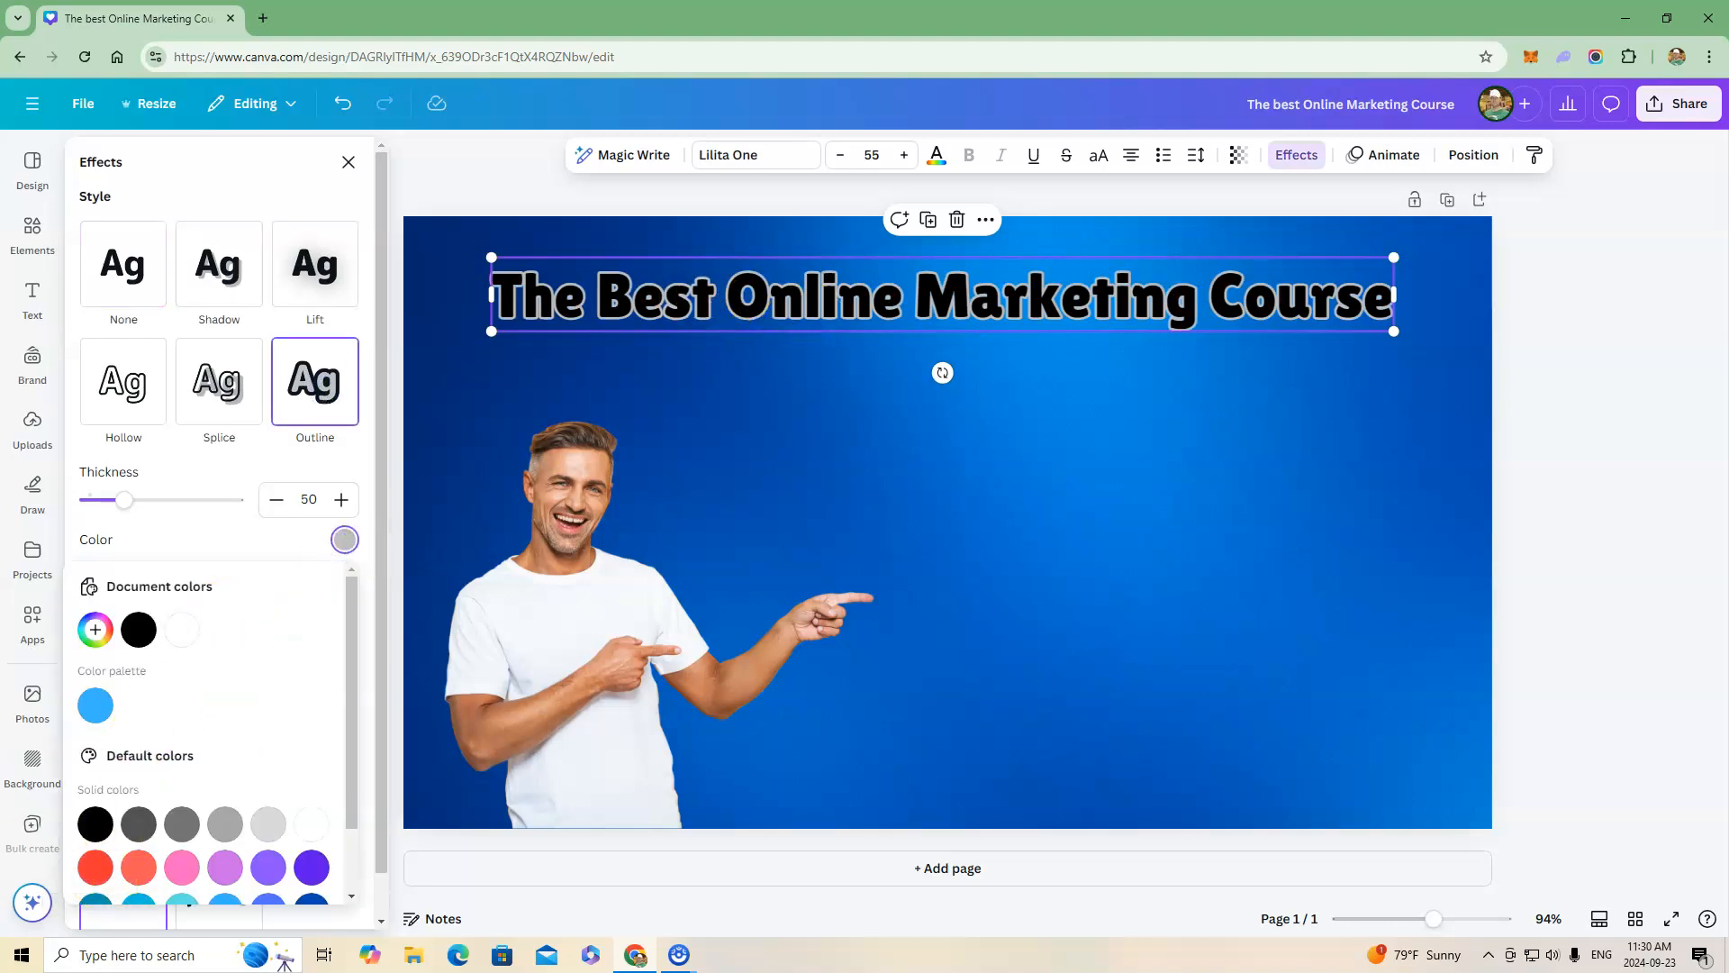
pyautogui.click(96, 867)
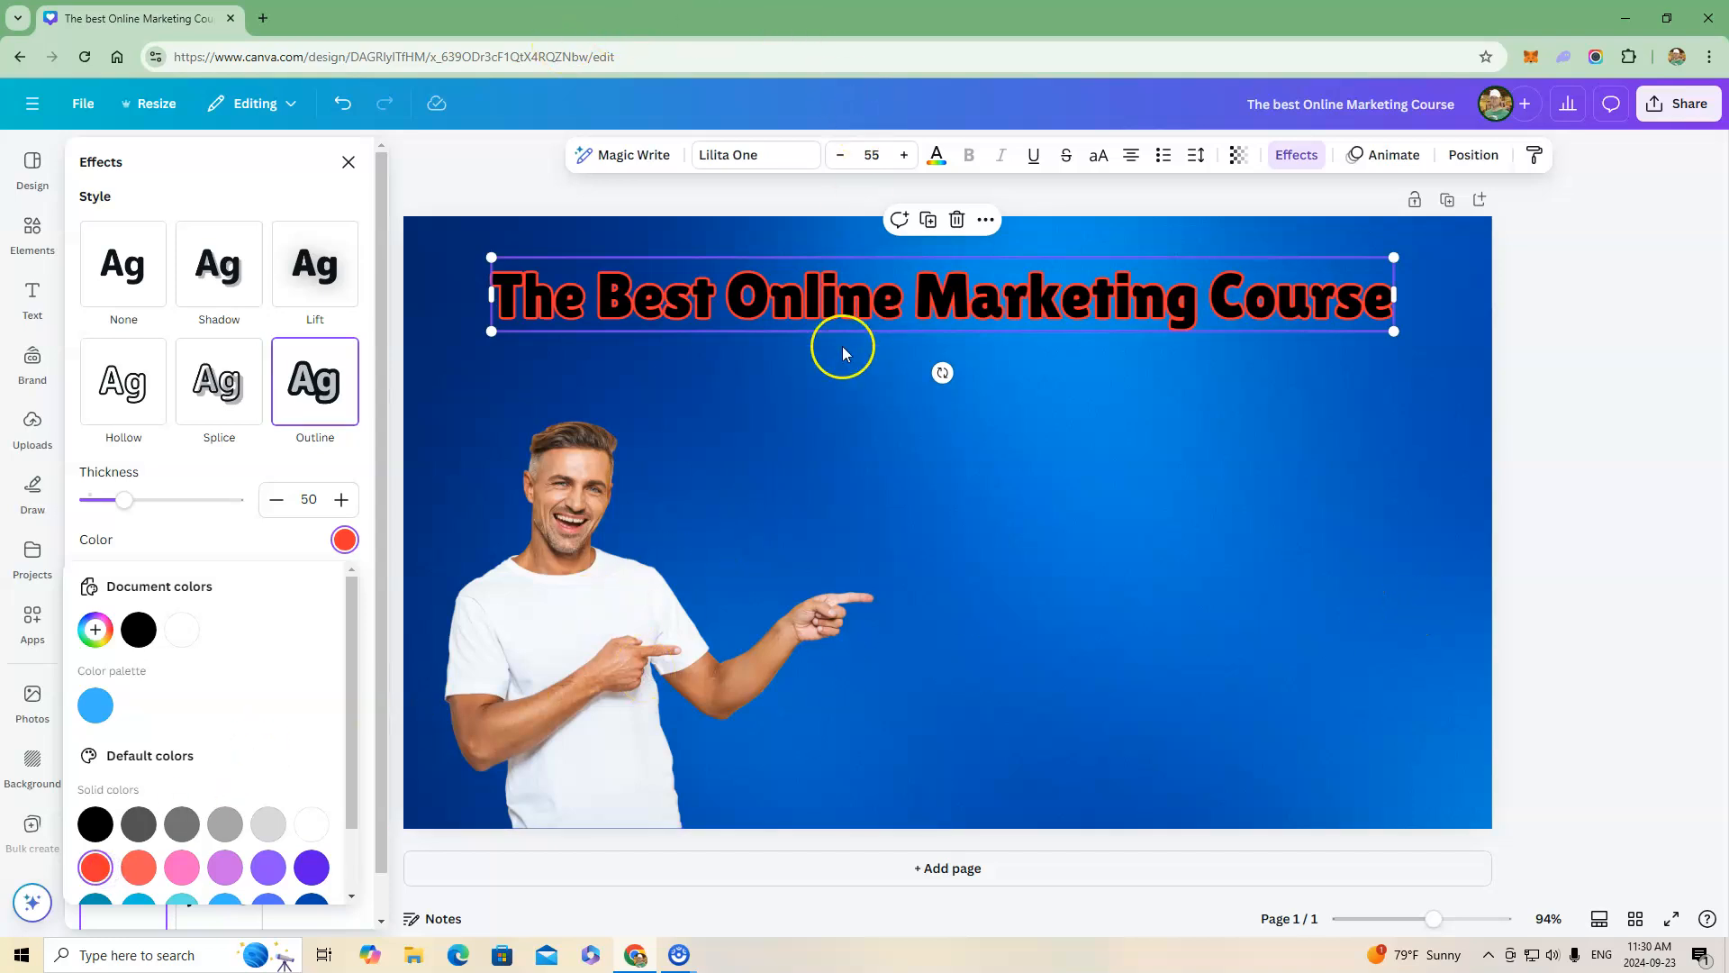
pyautogui.click(940, 162)
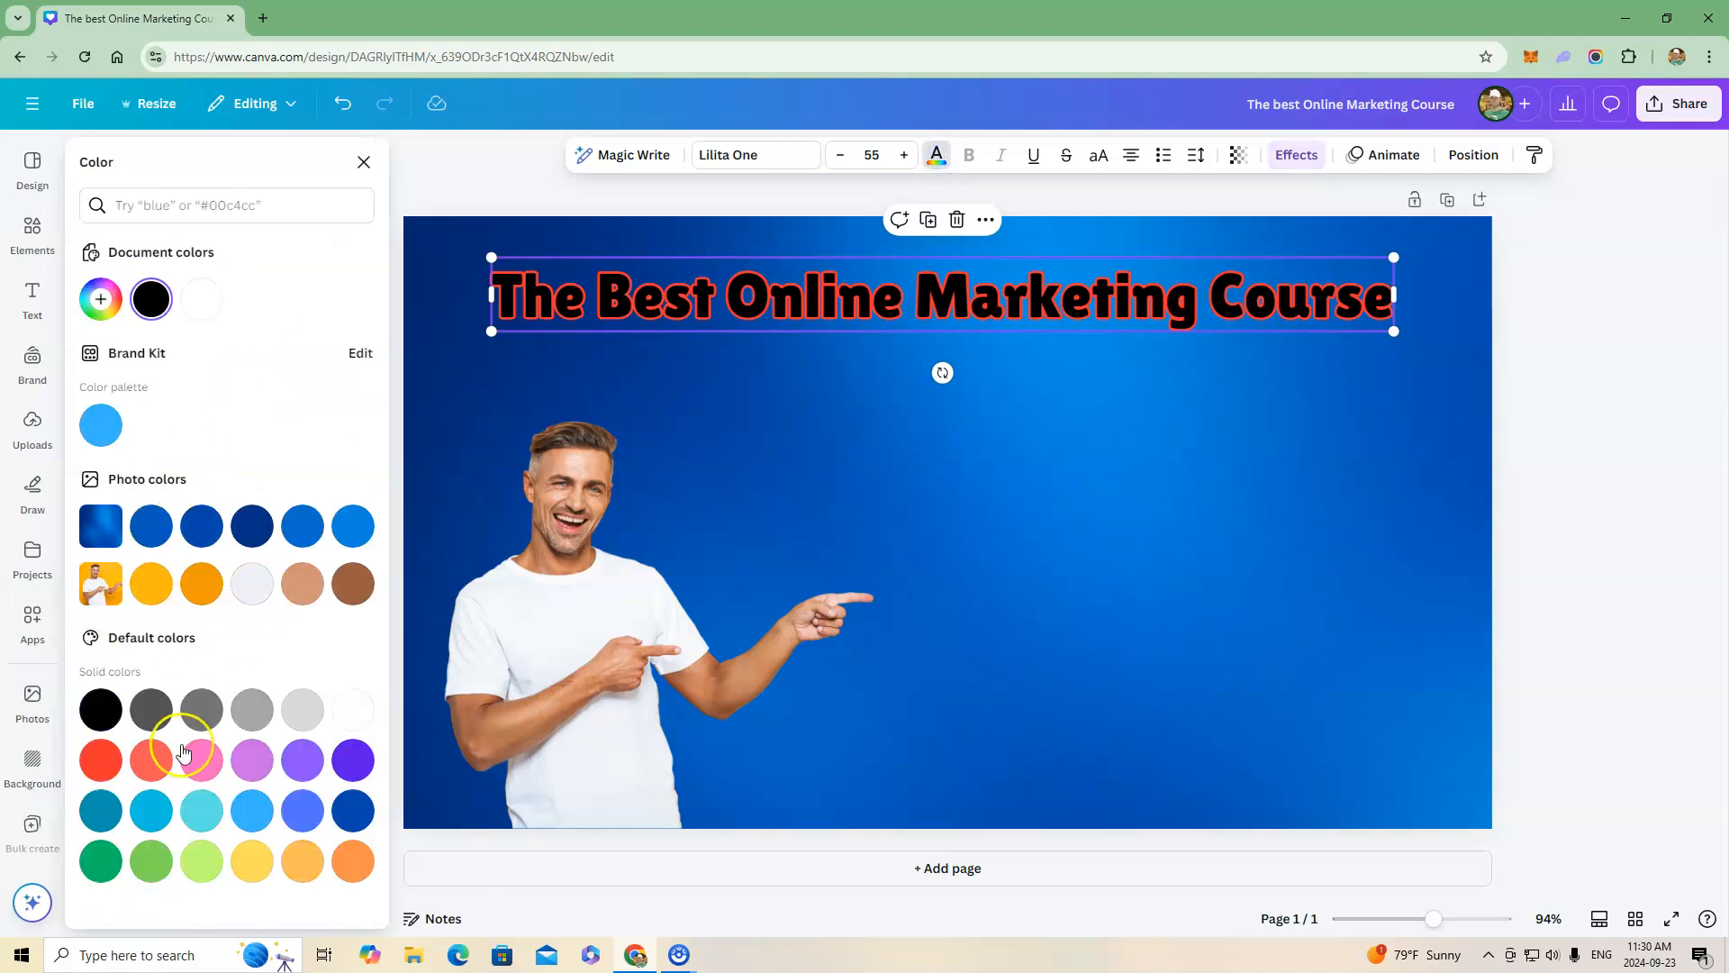
pyautogui.click(204, 299)
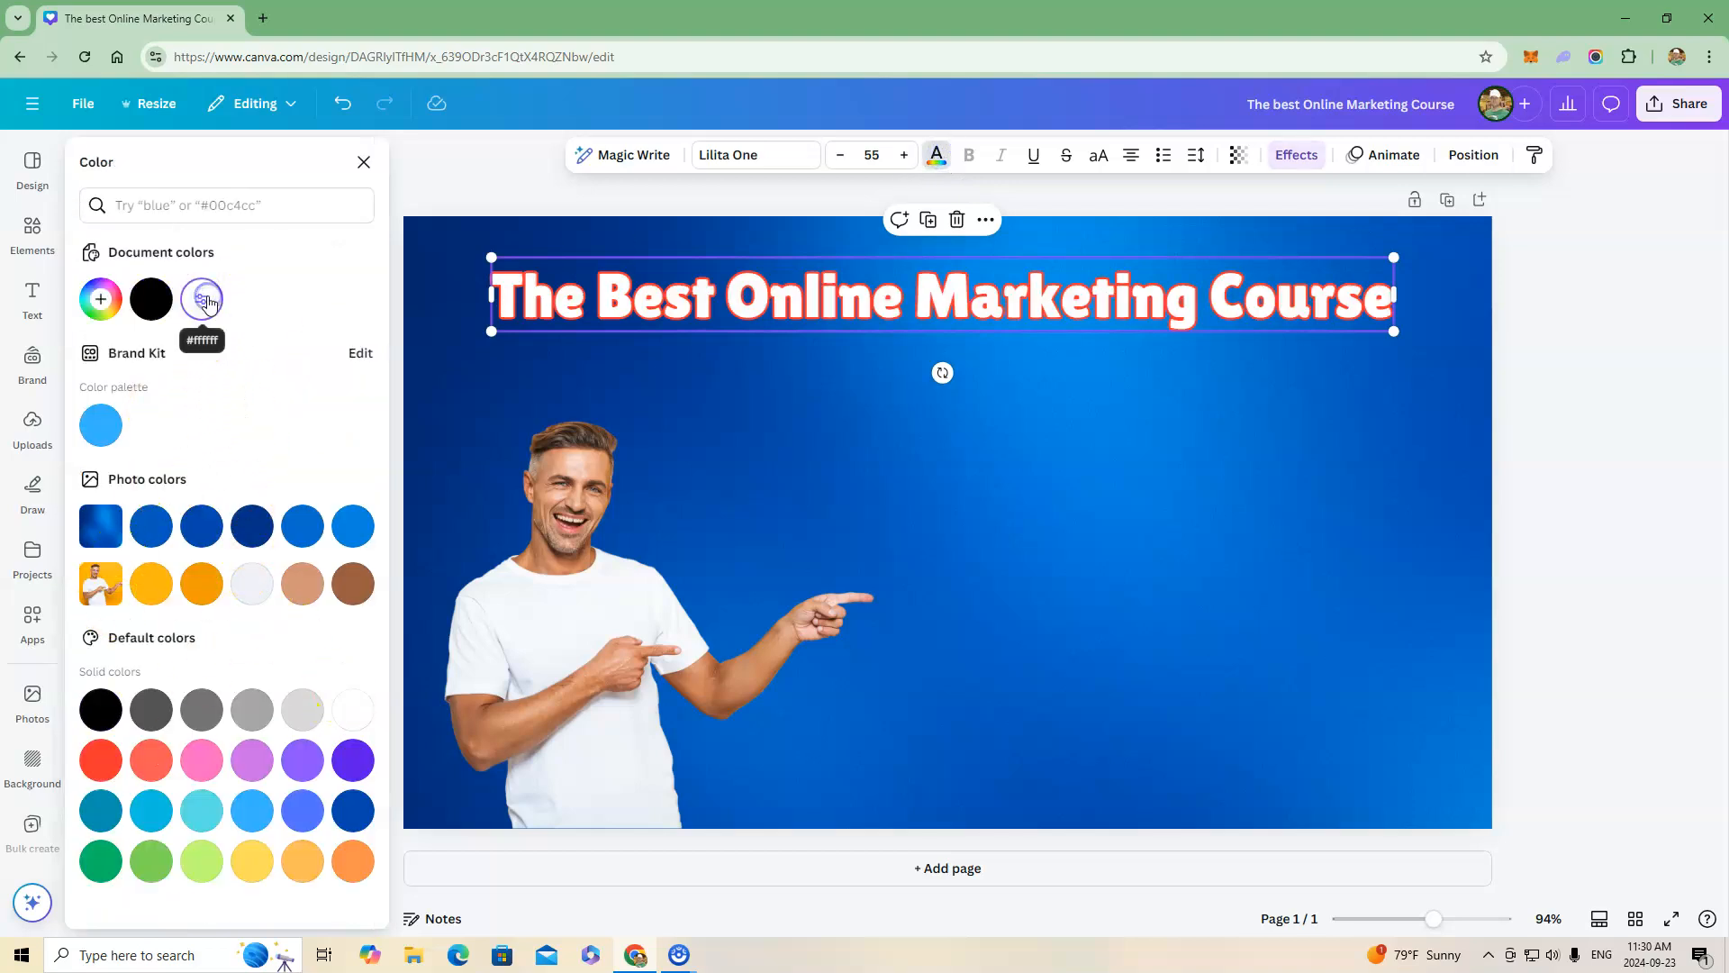
pyautogui.click(1211, 438)
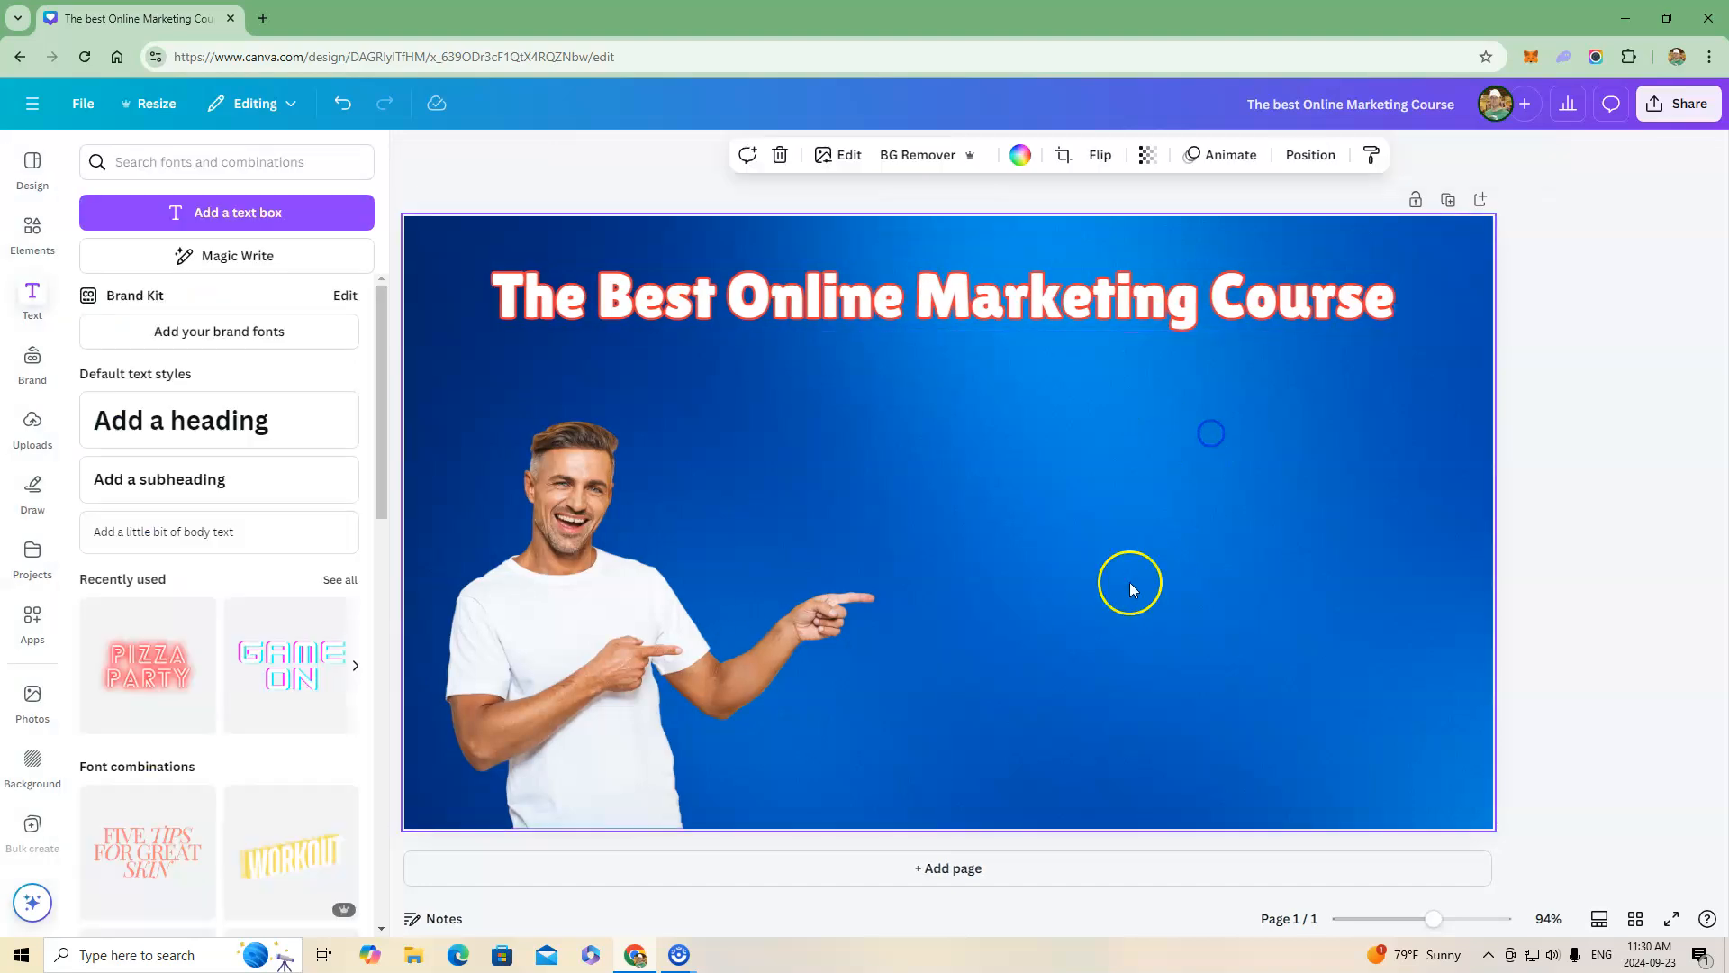
# Scale the heading up slightly to about size 56 and break it into two lines before "Marketing"
pyautogui.click(1211, 302)
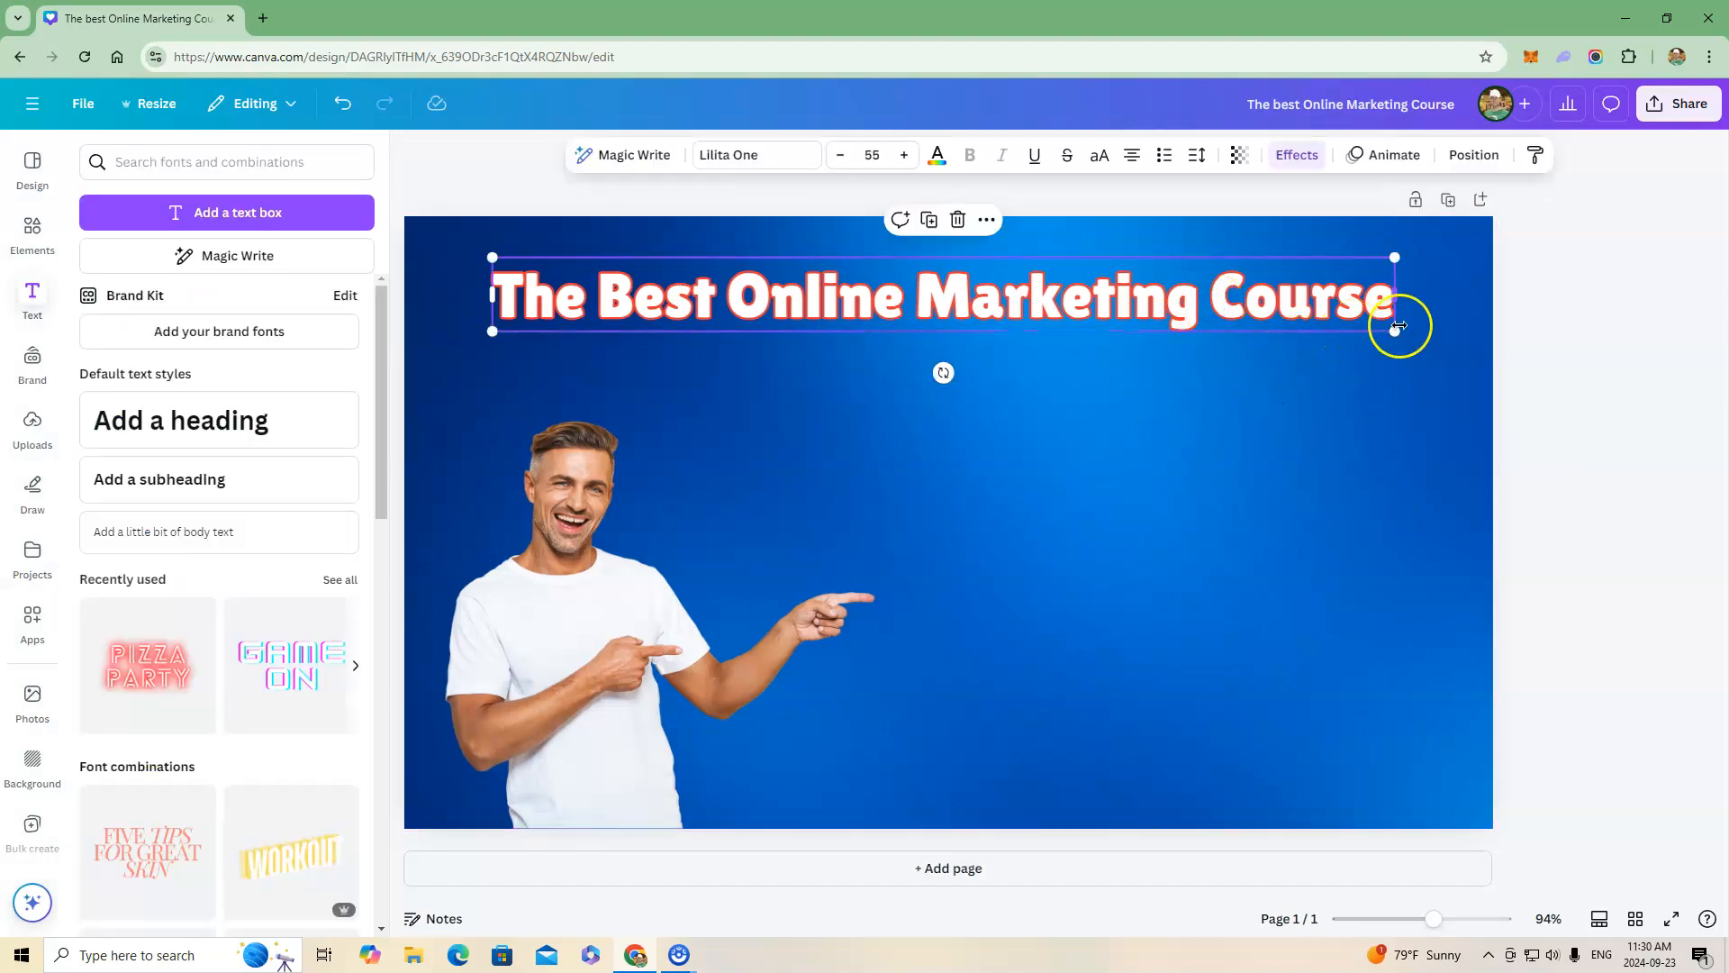
pyautogui.moveTo(1394, 332); pyautogui.dragTo(1411, 373)
pyautogui.click(896, 293)
pyautogui.doubleClick(927, 301)
pyautogui.click(924, 294)
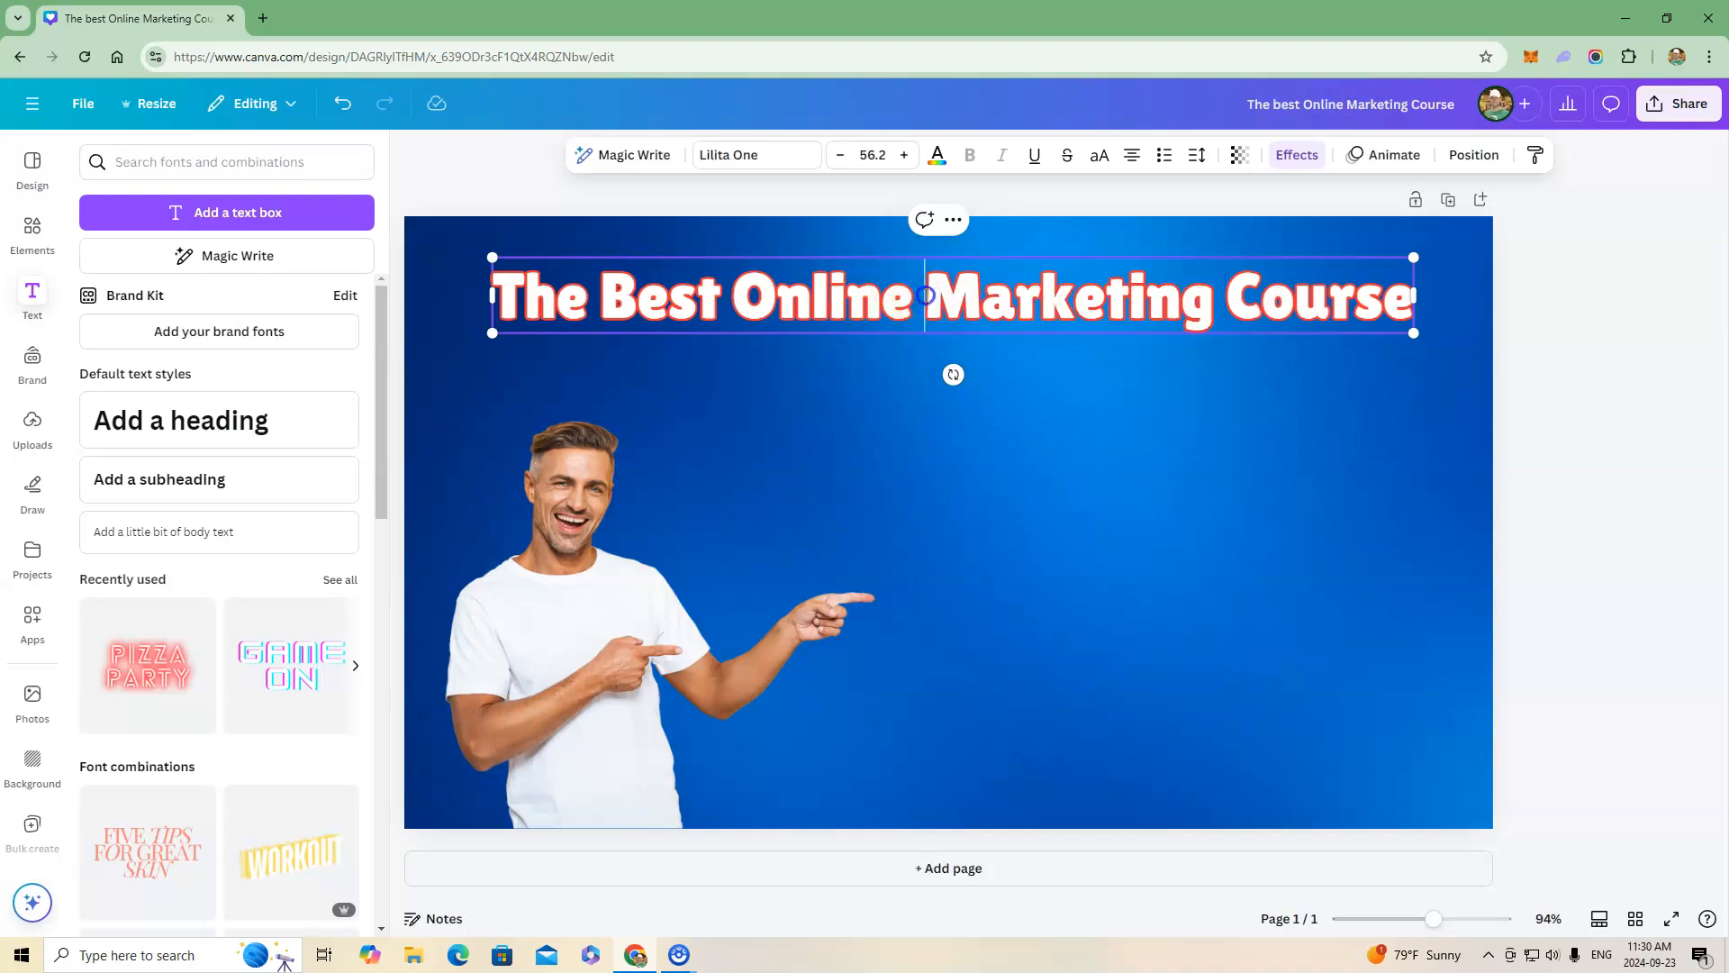
pyautogui.press('Return')
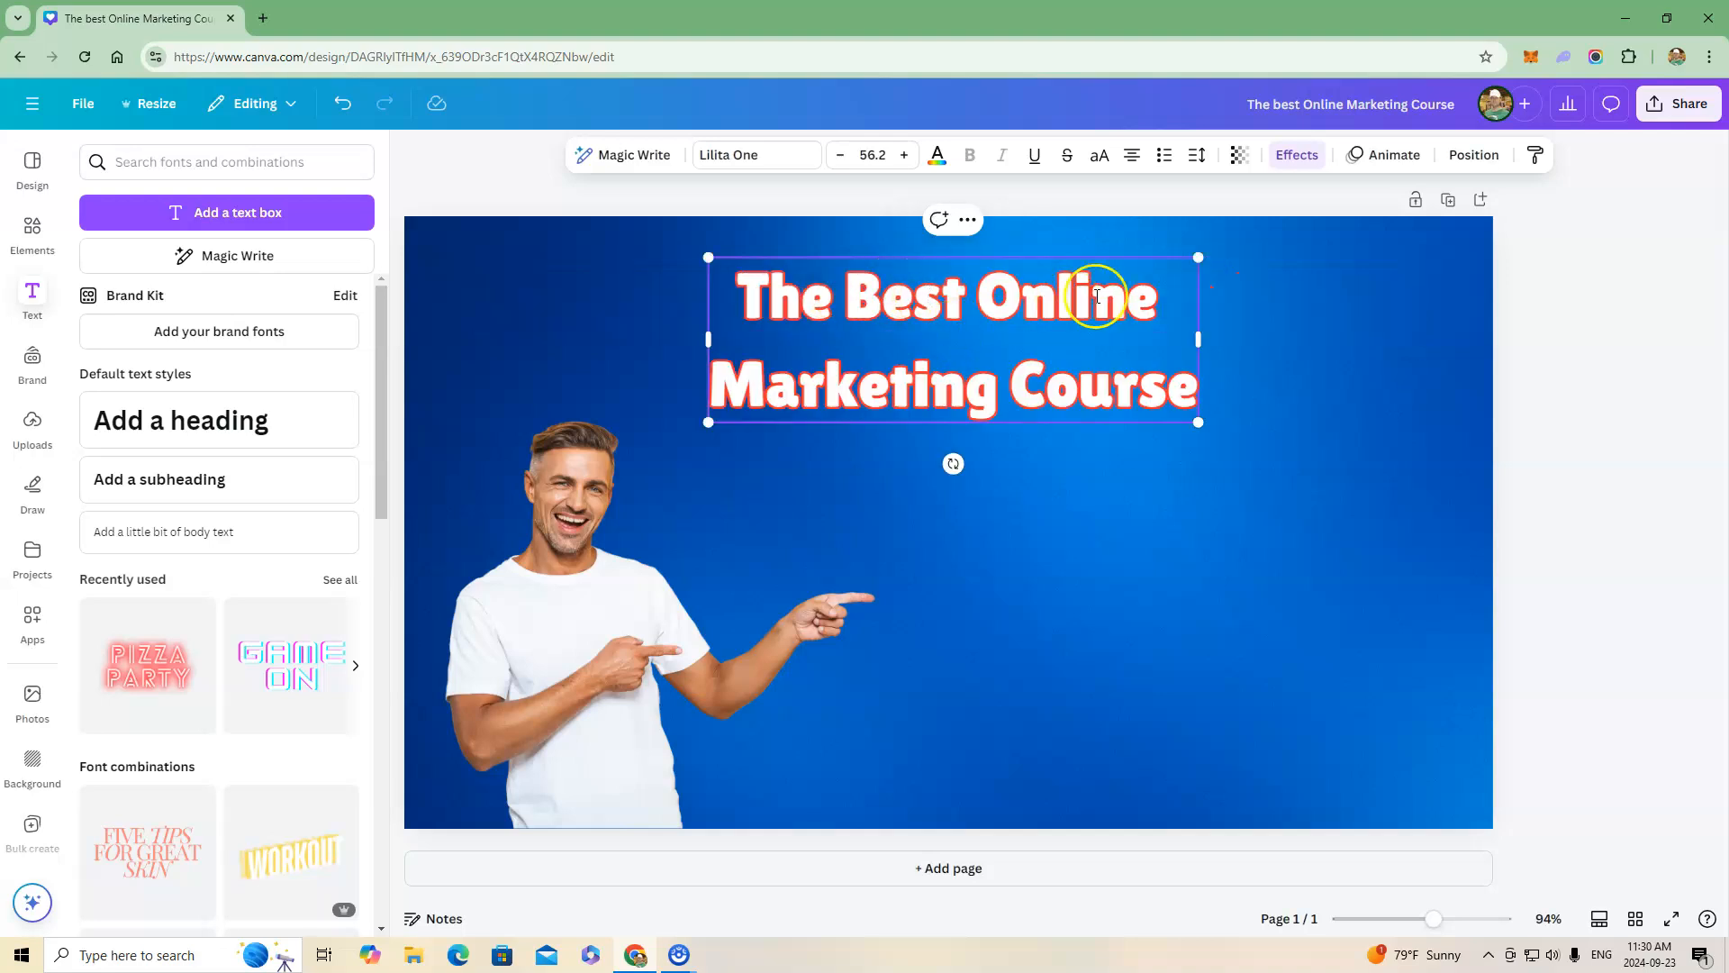
# Enlarge the two-line heading to about size 76 and move it to the thumbnail's upper-right area, clear of the man's head
pyautogui.moveTo(708, 421); pyautogui.dragTo(521, 493)
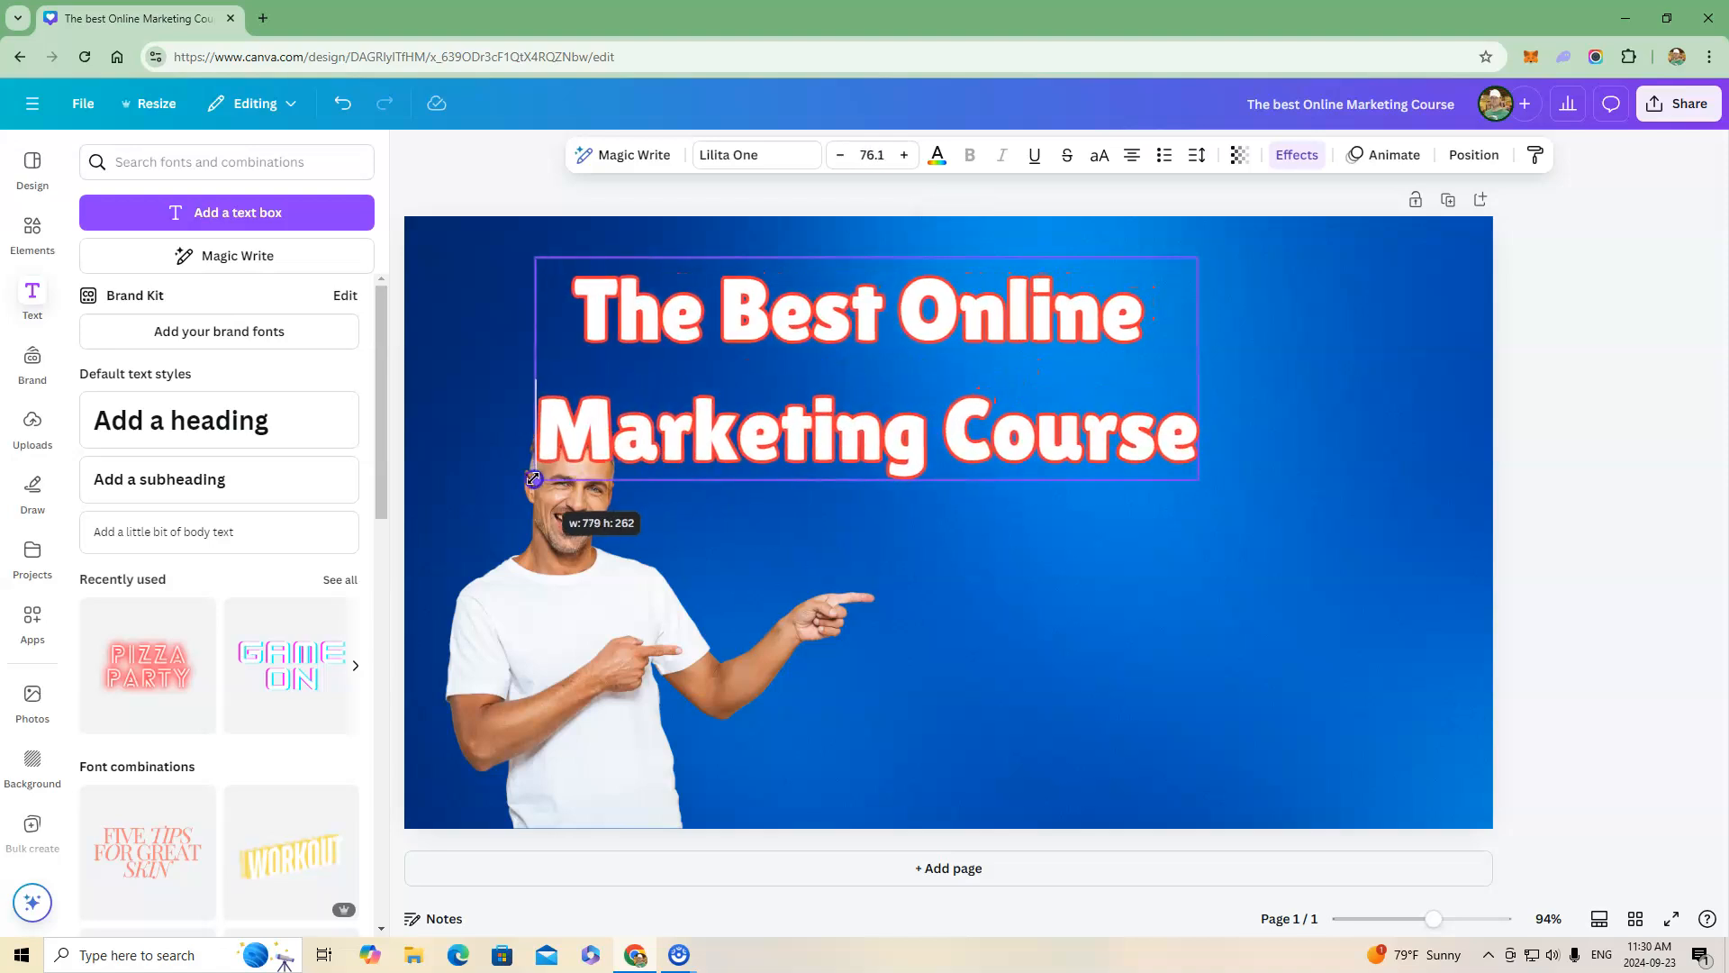
pyautogui.click(444, 241)
pyautogui.moveTo(590, 329); pyautogui.dragTo(801, 337)
pyautogui.click(1552, 436)
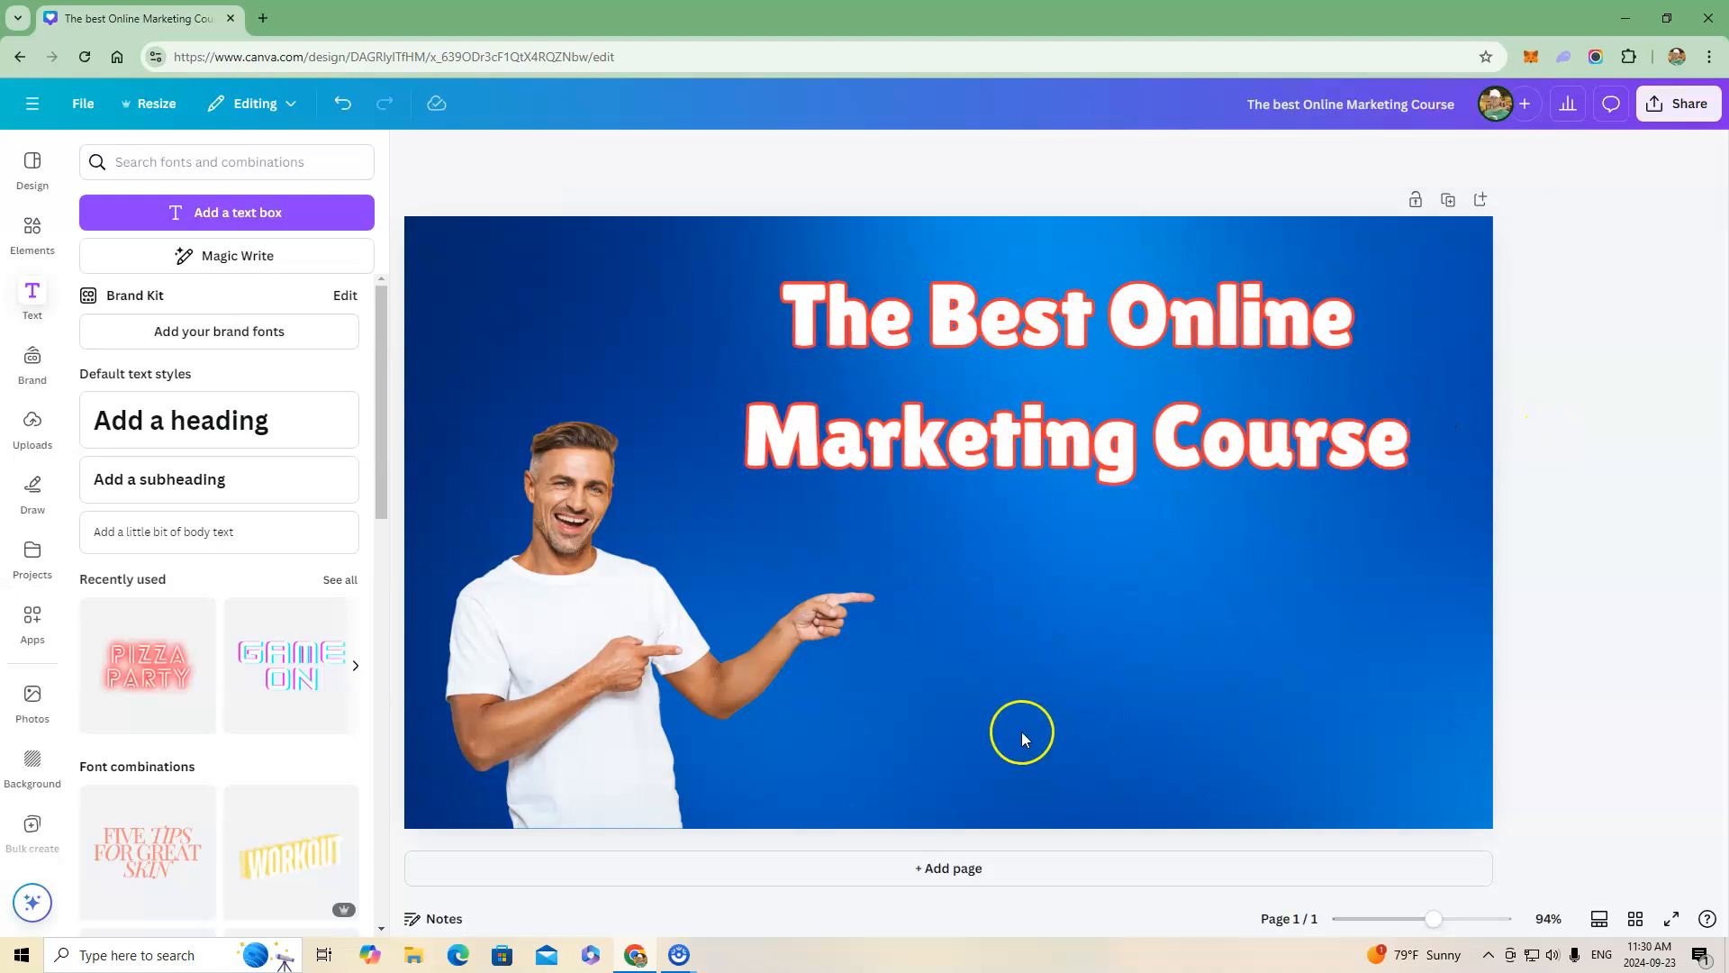